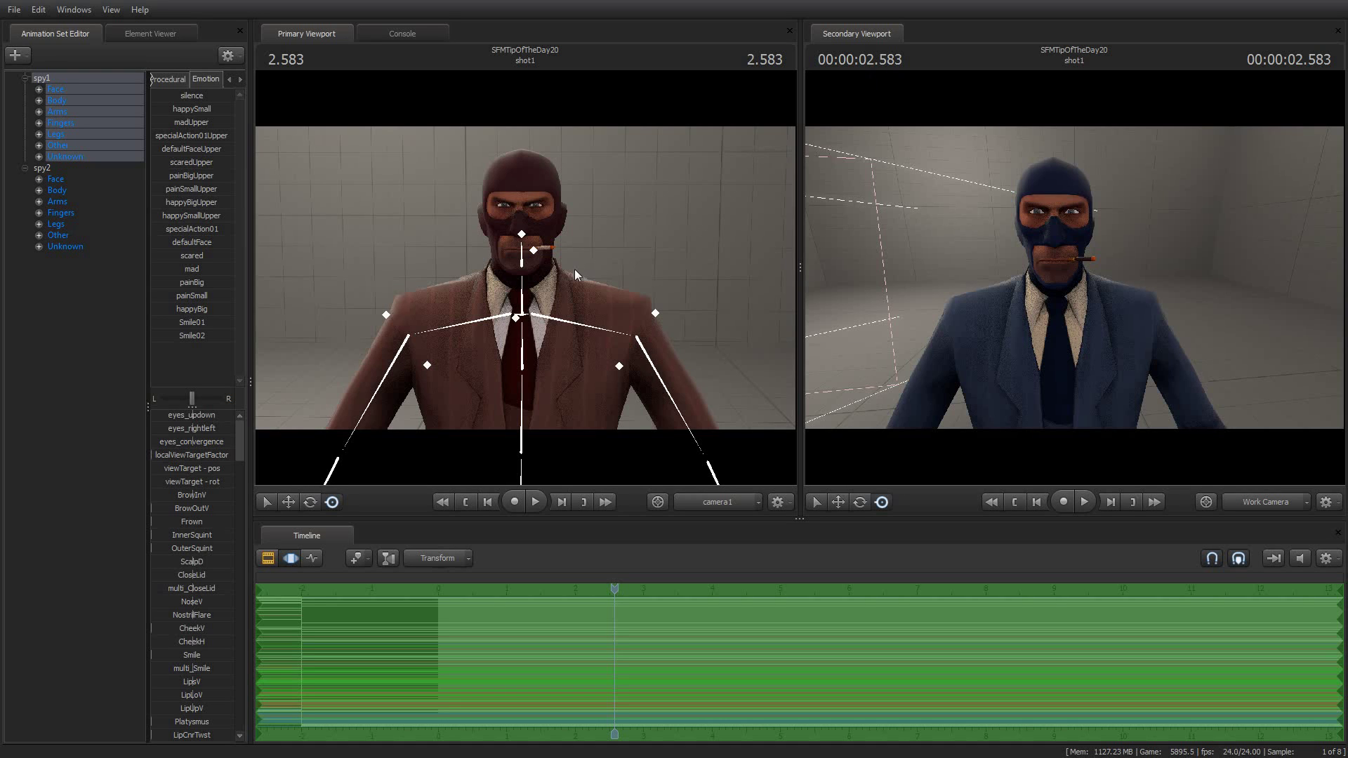
# Show shot1's clip tracks in the Clip Editor and orbit the work camera closer to the blue spy
pyautogui.click(268, 561)
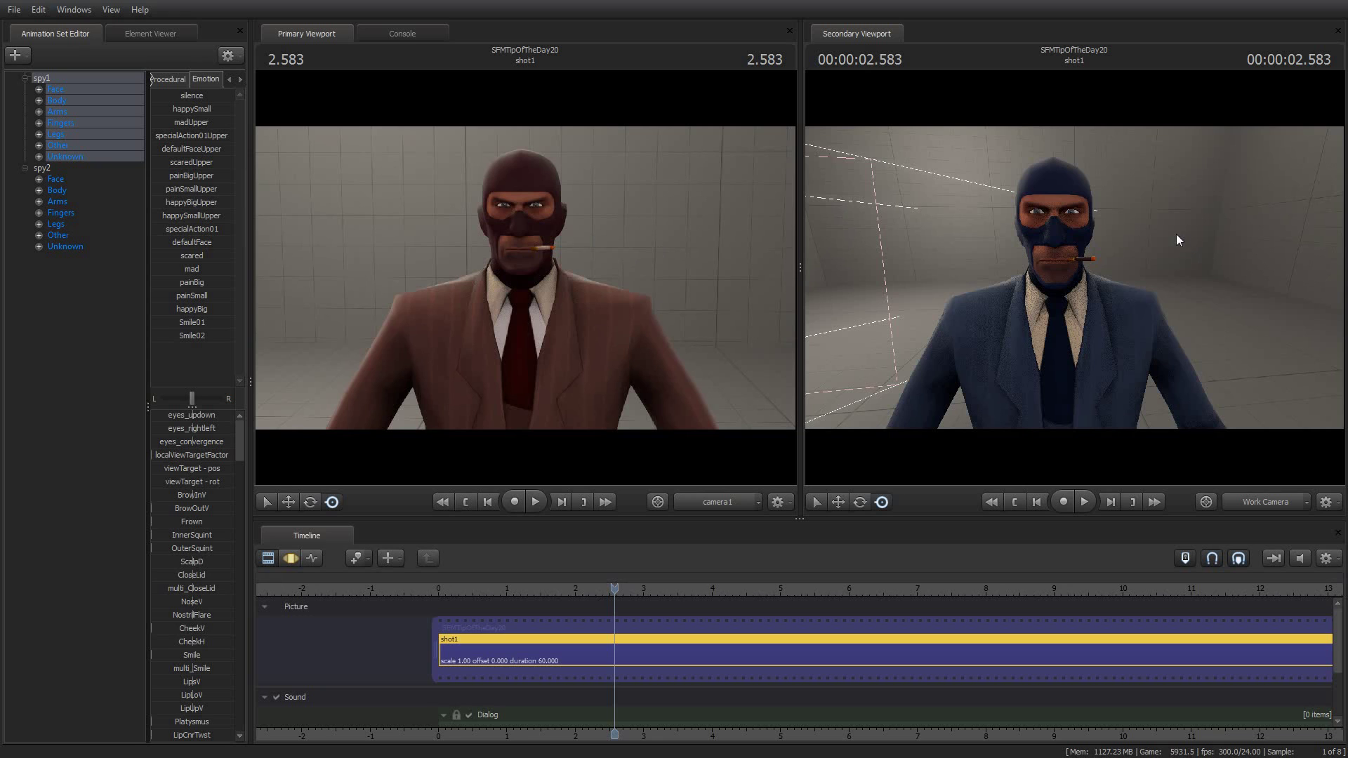
pyautogui.moveTo(1177, 233); pyautogui.dragTo(1076, 279)
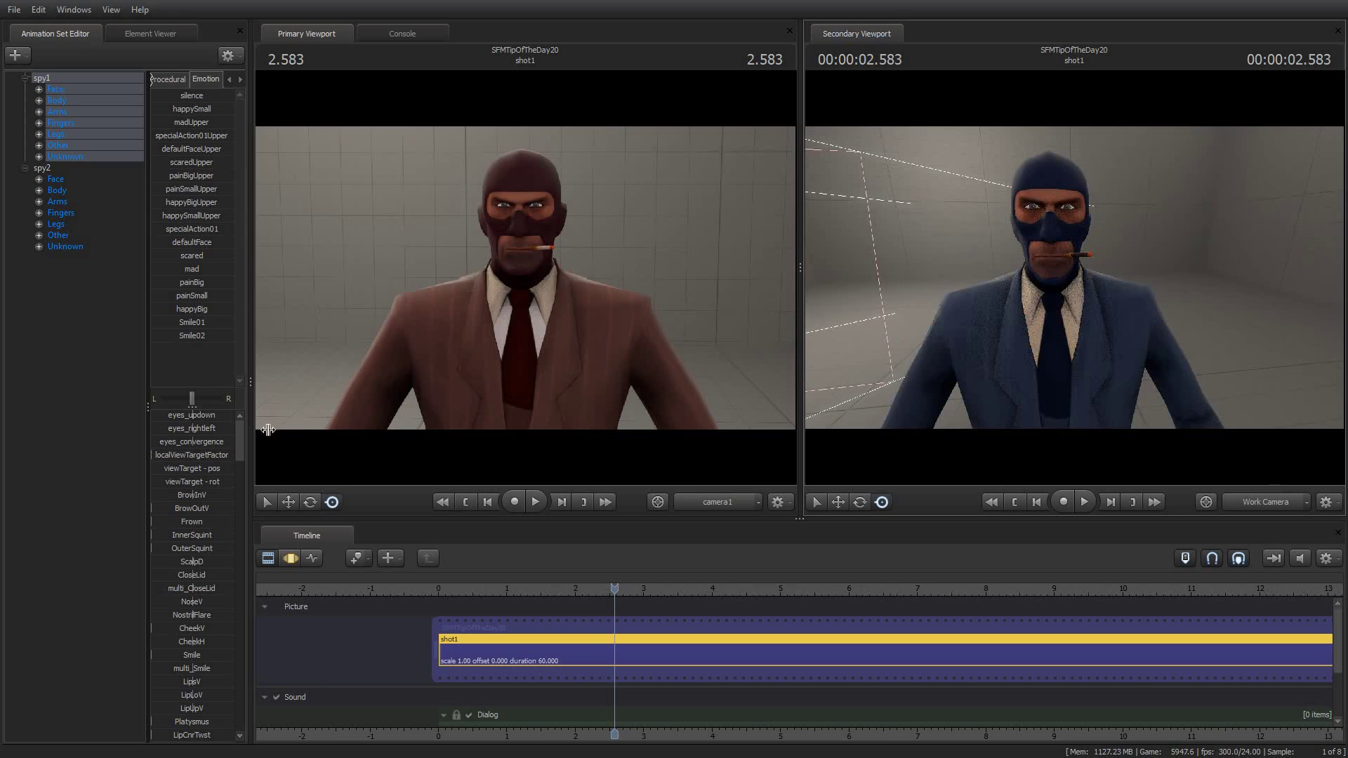
# Apply the specialAction01 preset to spy1 and happyBig to spy2, then return to the Clip Editor
pyautogui.click(288, 560)
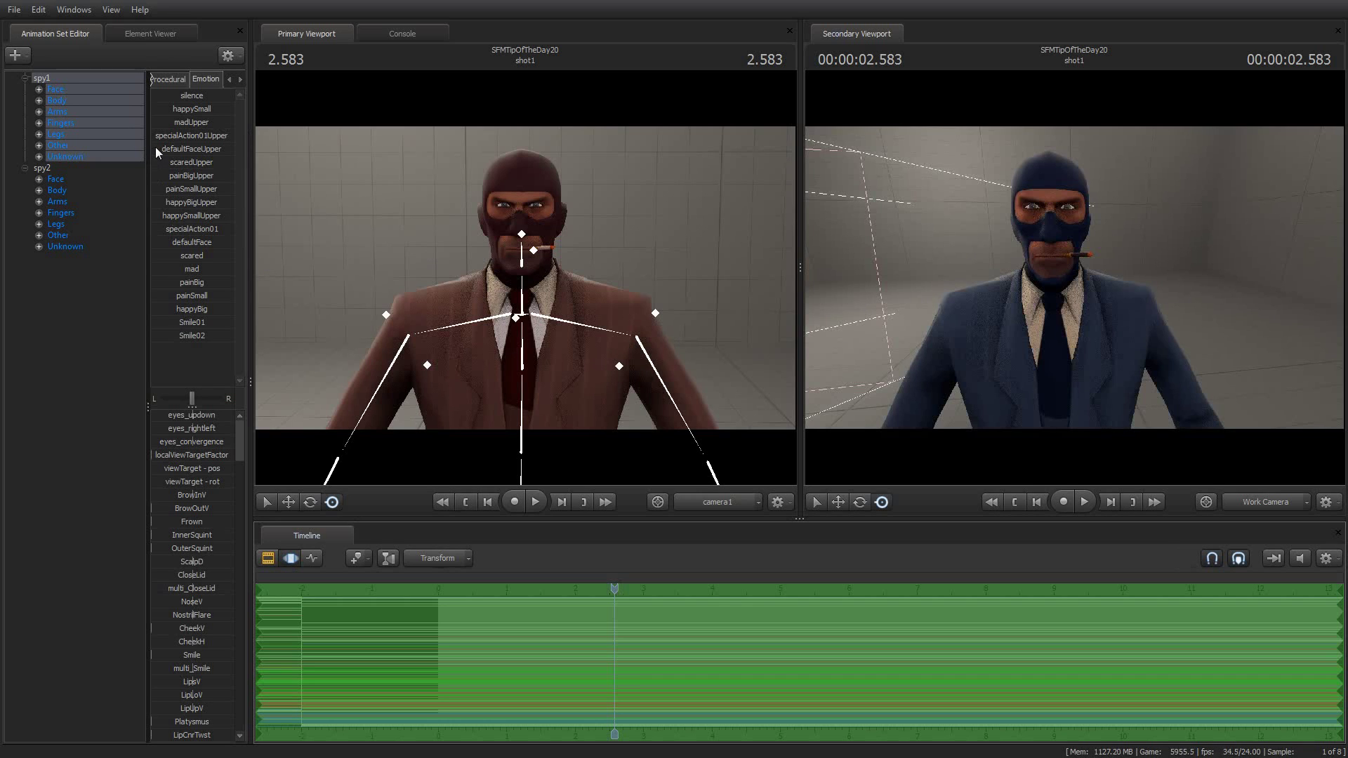
pyautogui.click(171, 229)
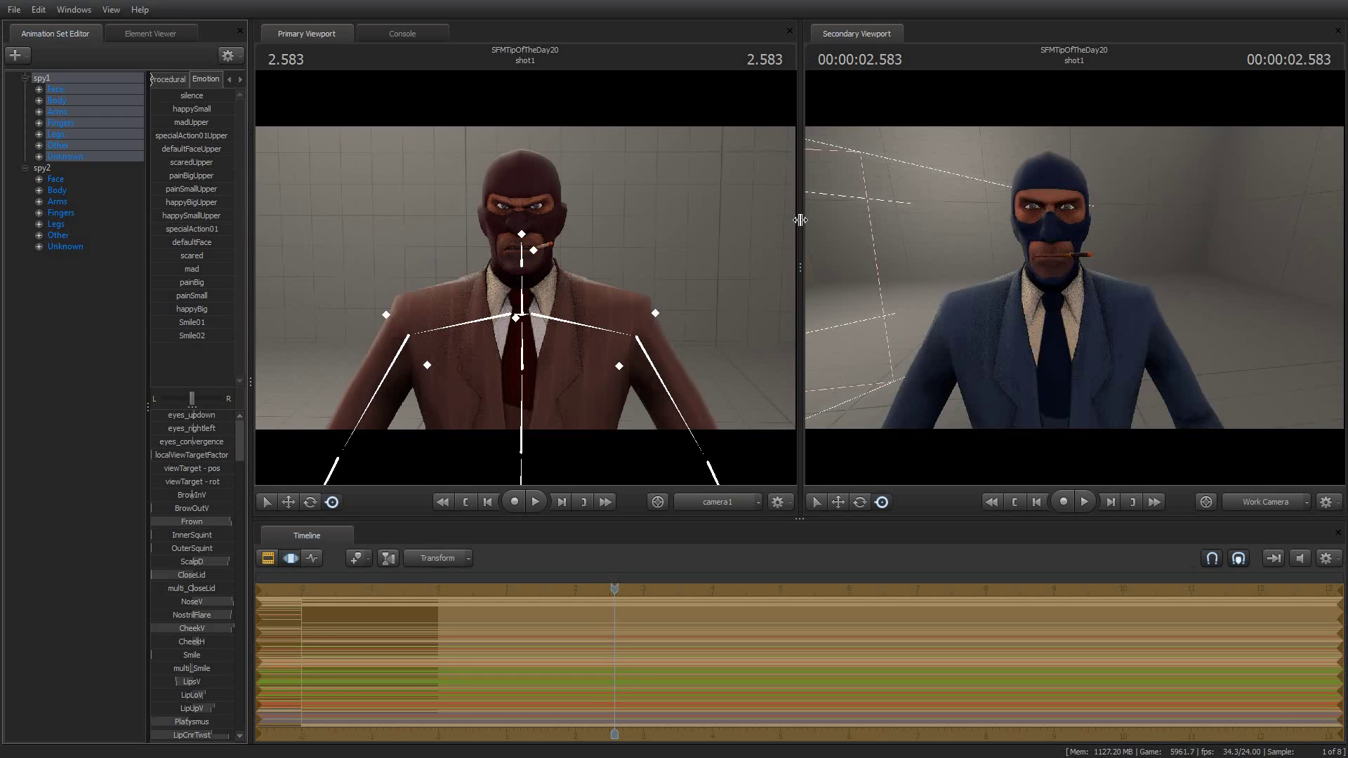
pyautogui.click(41, 168)
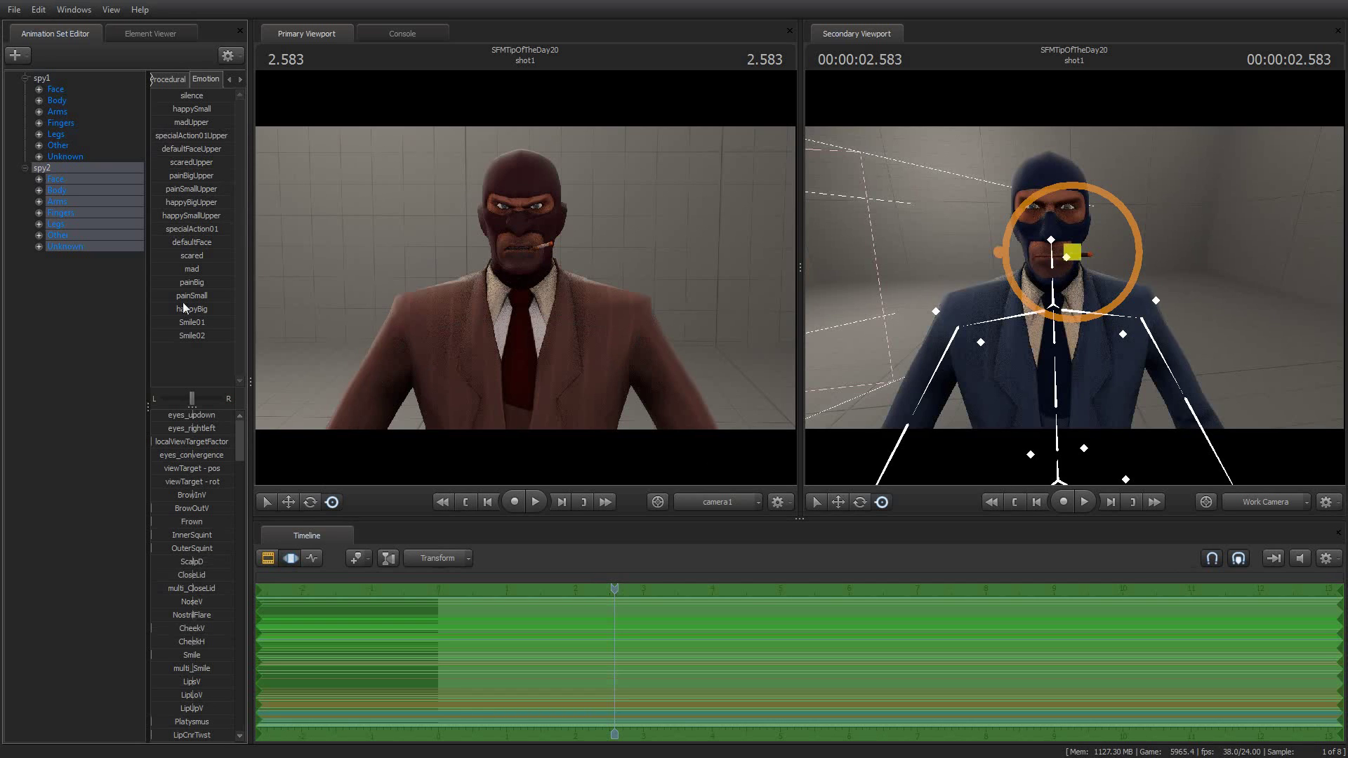
pyautogui.click(160, 309)
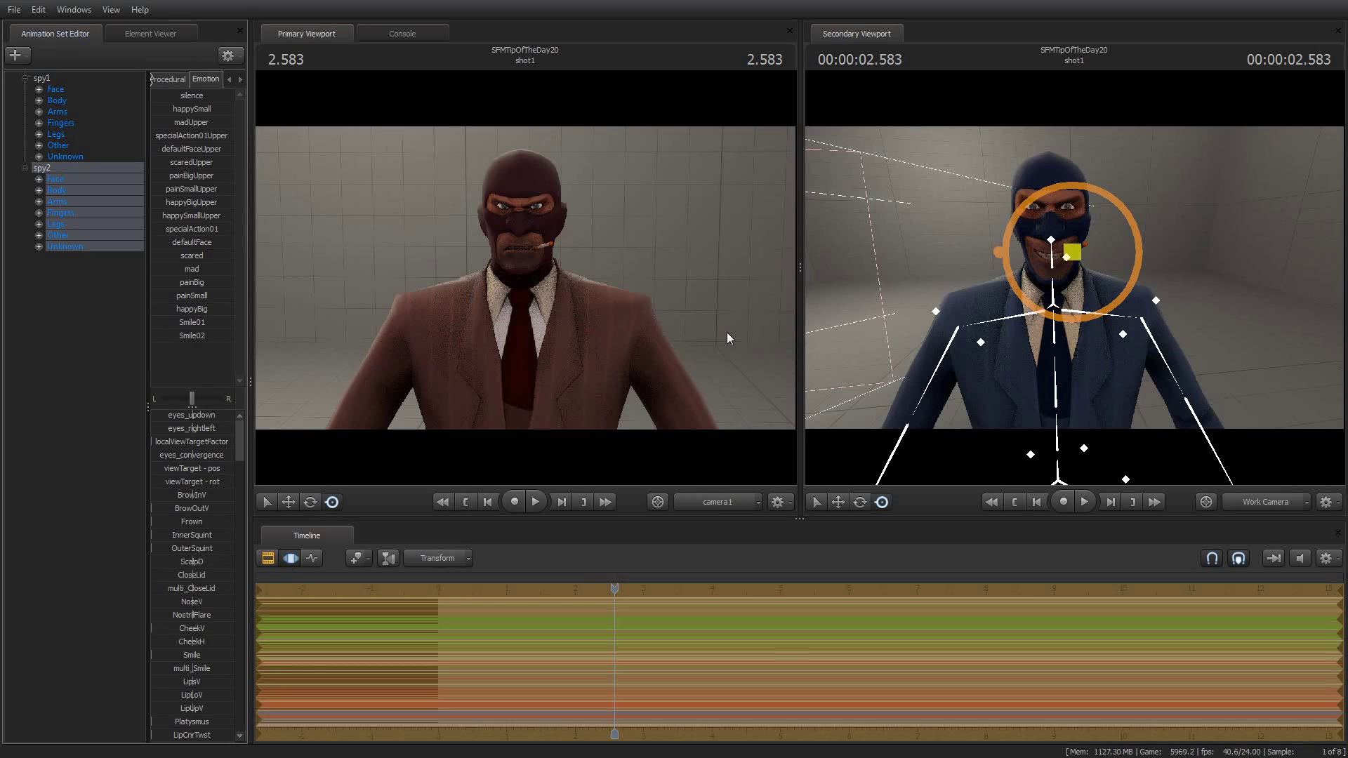
pyautogui.press('F2')
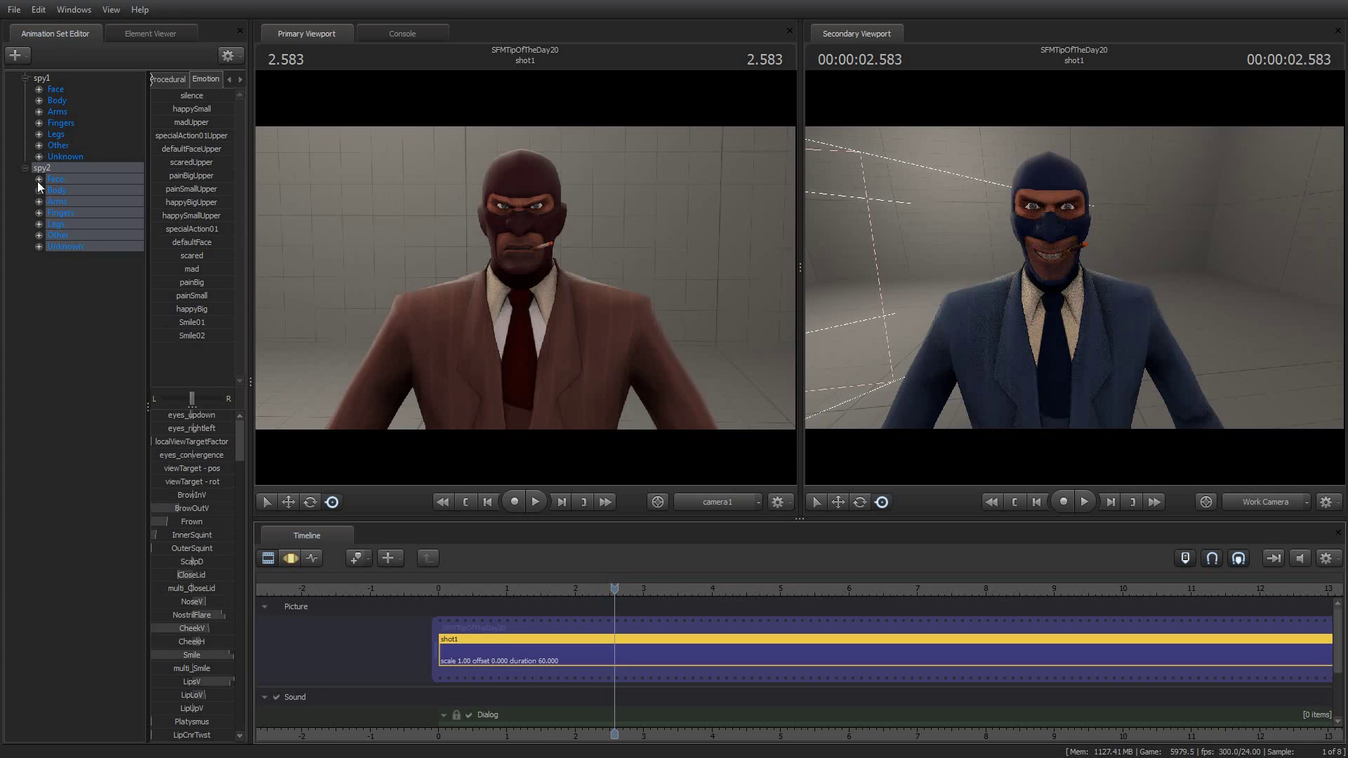
# Export spy2's Face > Lower Face animation, overwriting the existing spylowerface.dmx
pyautogui.click(290, 558)
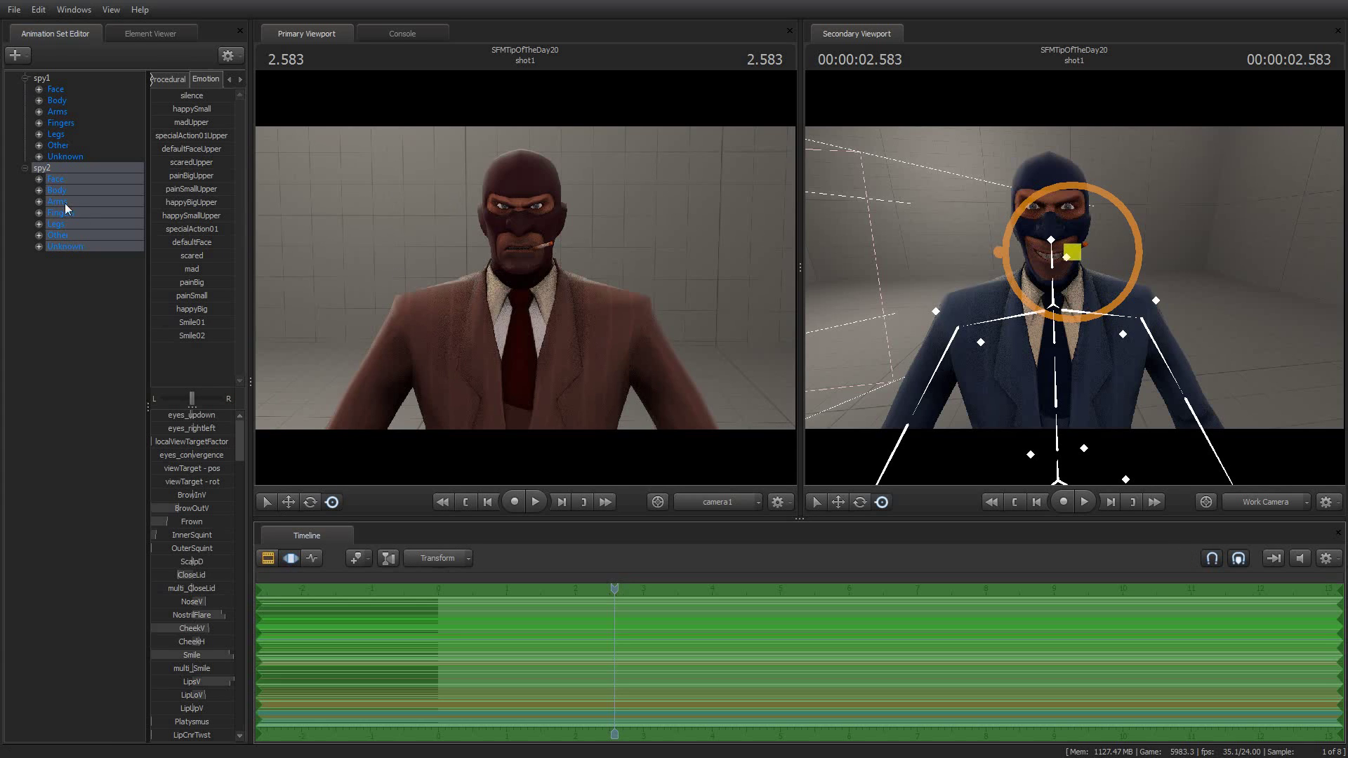
pyautogui.click(39, 179)
pyautogui.click(82, 224)
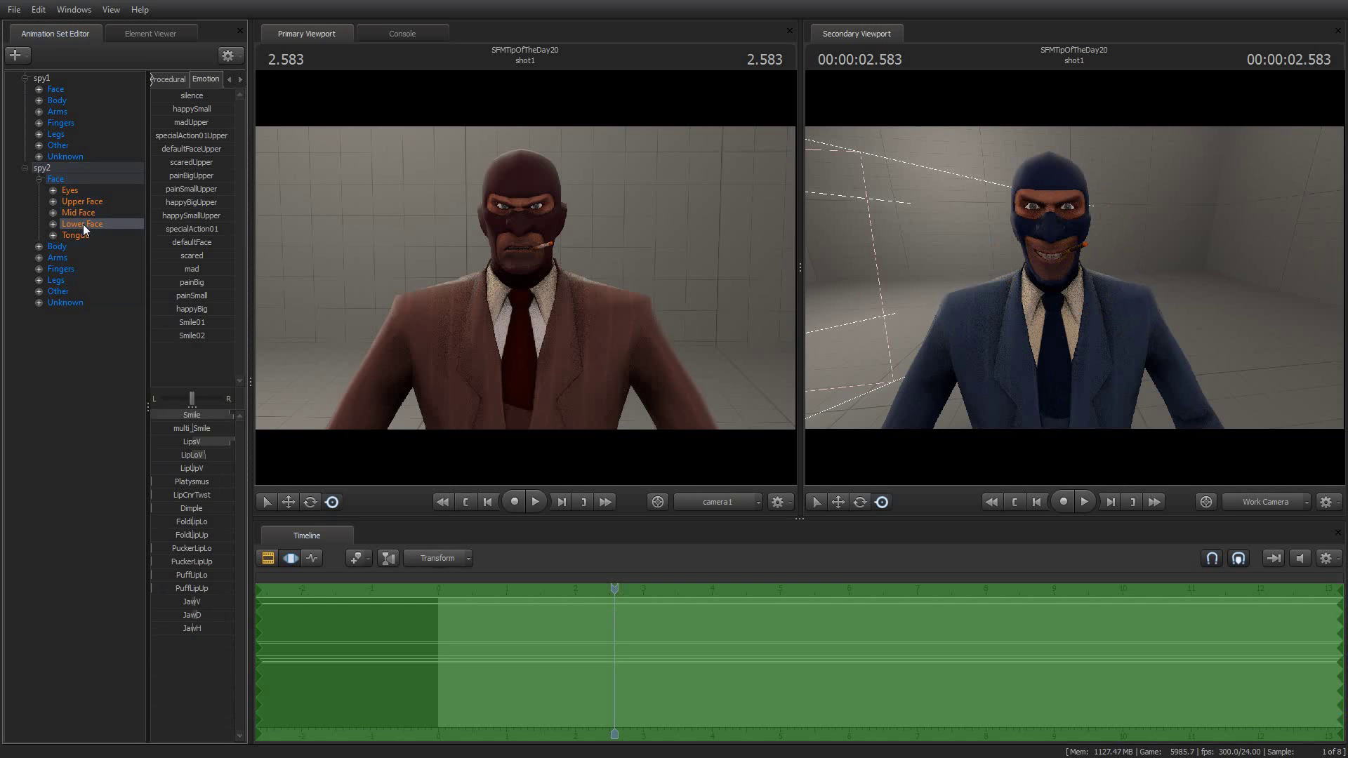
pyautogui.rightClick(83, 224)
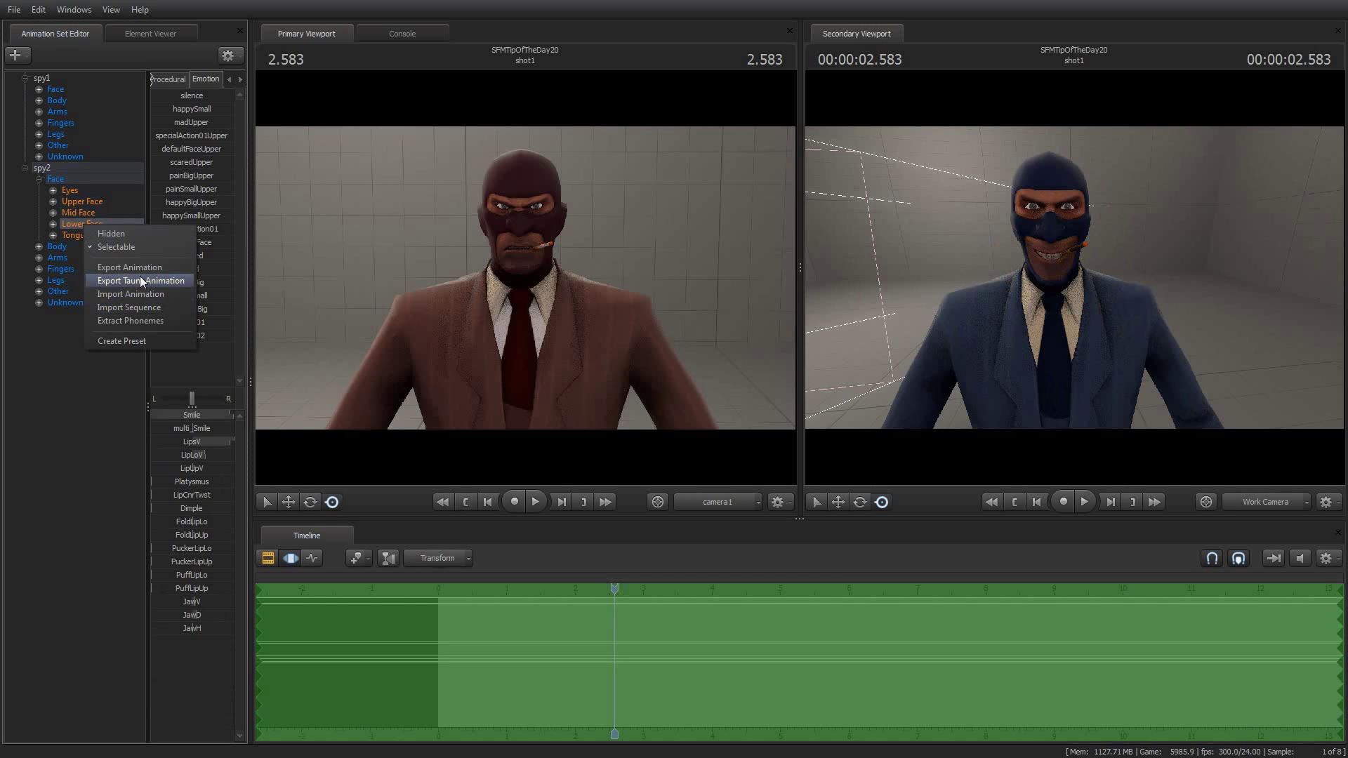
pyautogui.click(141, 267)
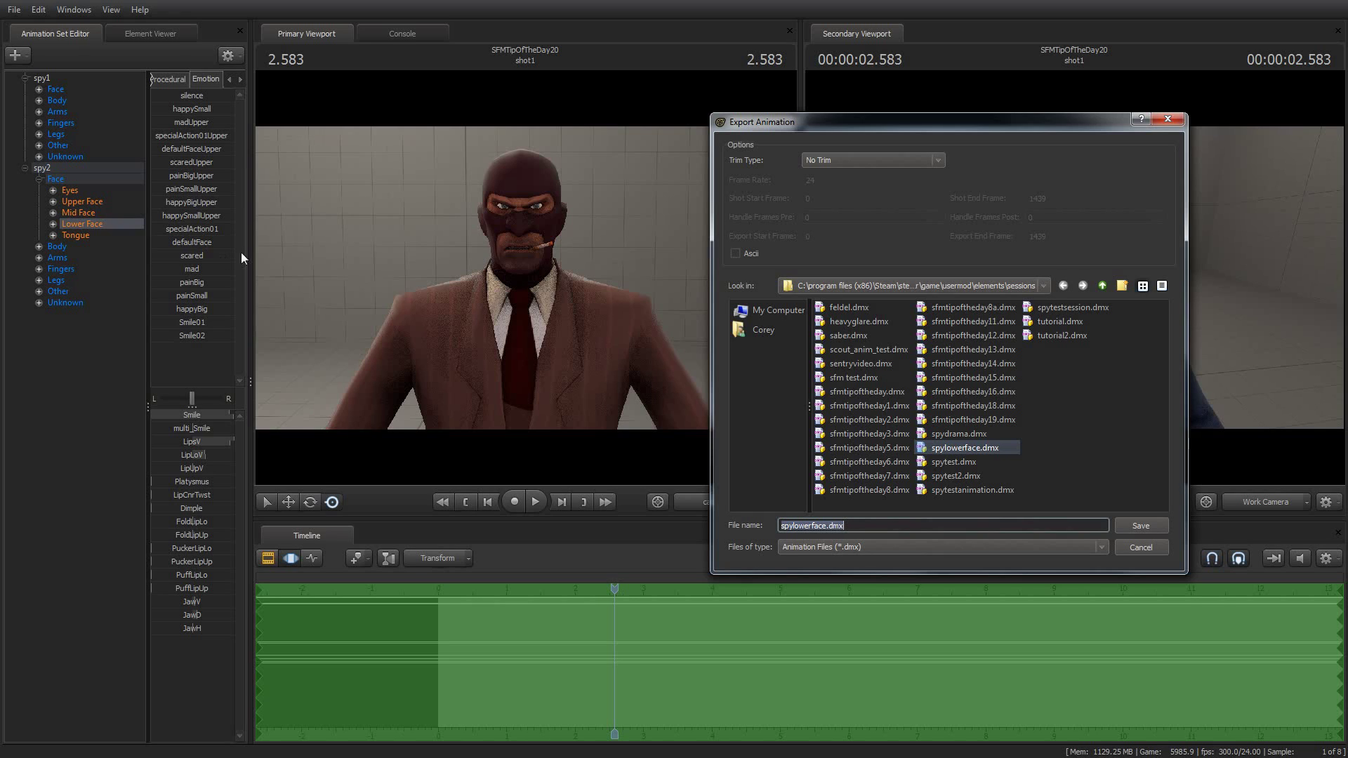
pyautogui.click(969, 449)
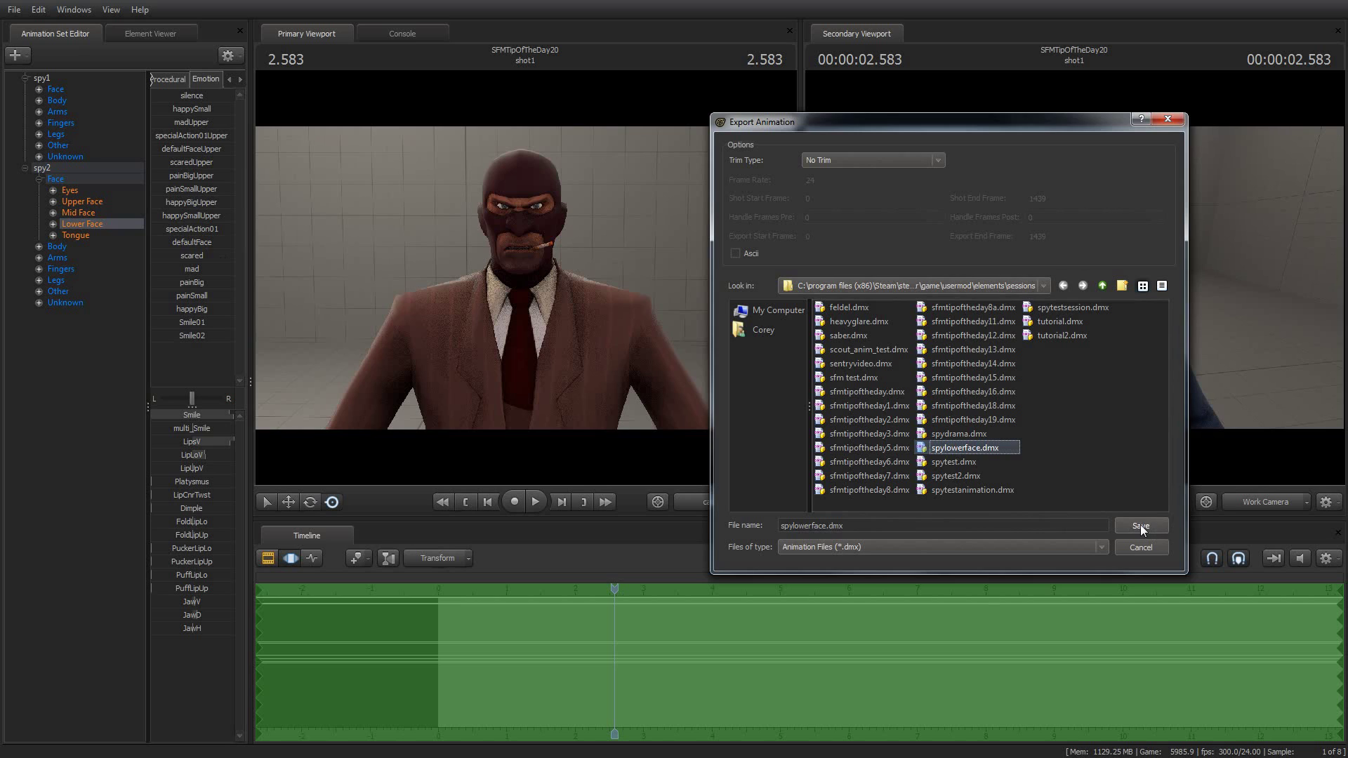
pyautogui.click(1141, 525)
pyautogui.click(927, 364)
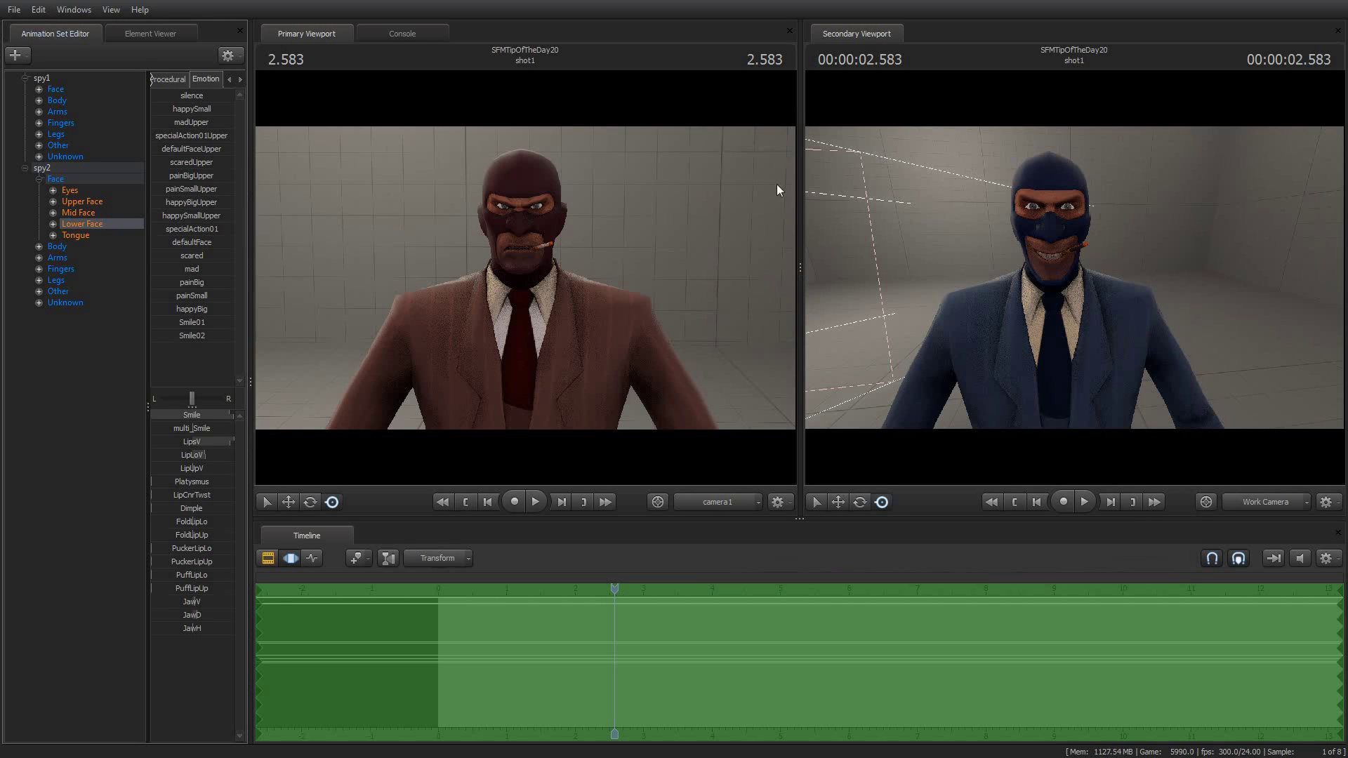
# Import spylowerface.dmx onto spy1's Lower Face channels and scrub the playhead to check the grin
pyautogui.click(24, 168)
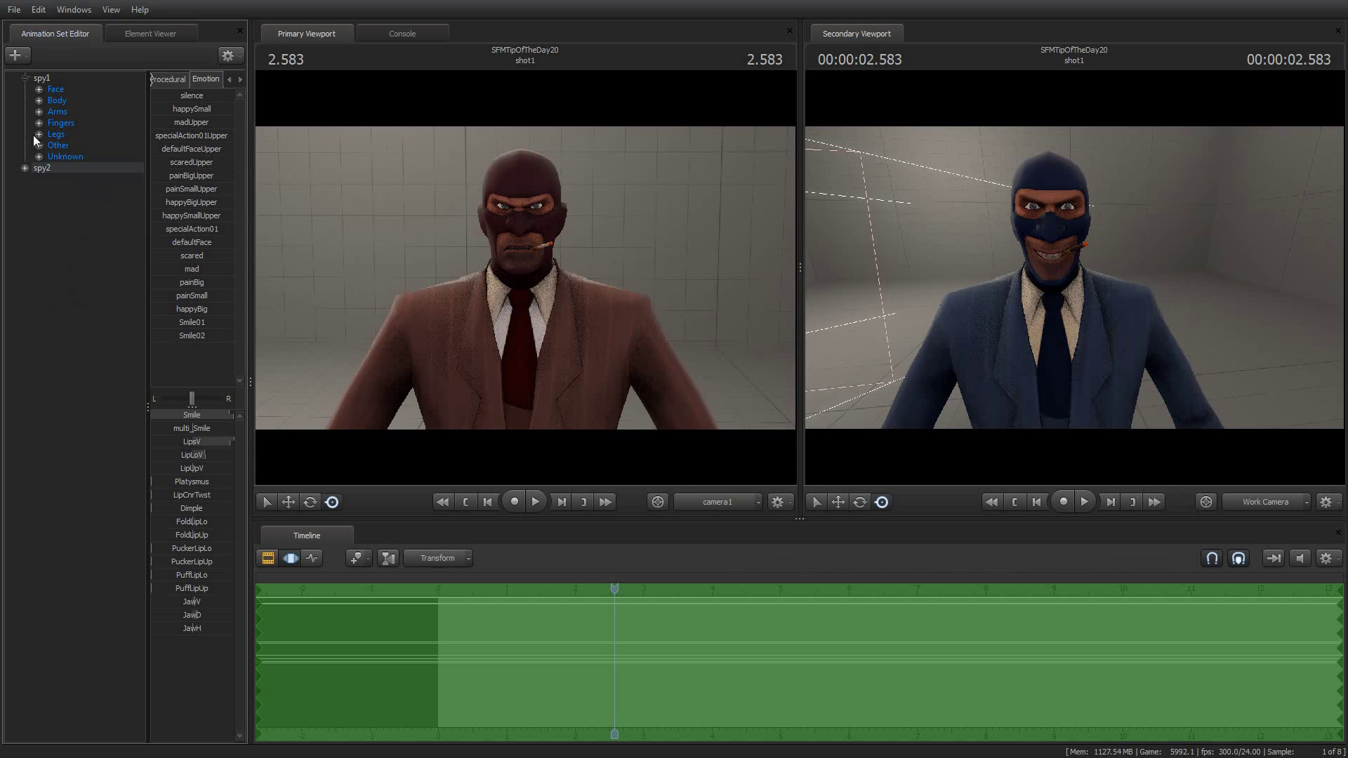
pyautogui.click(39, 89)
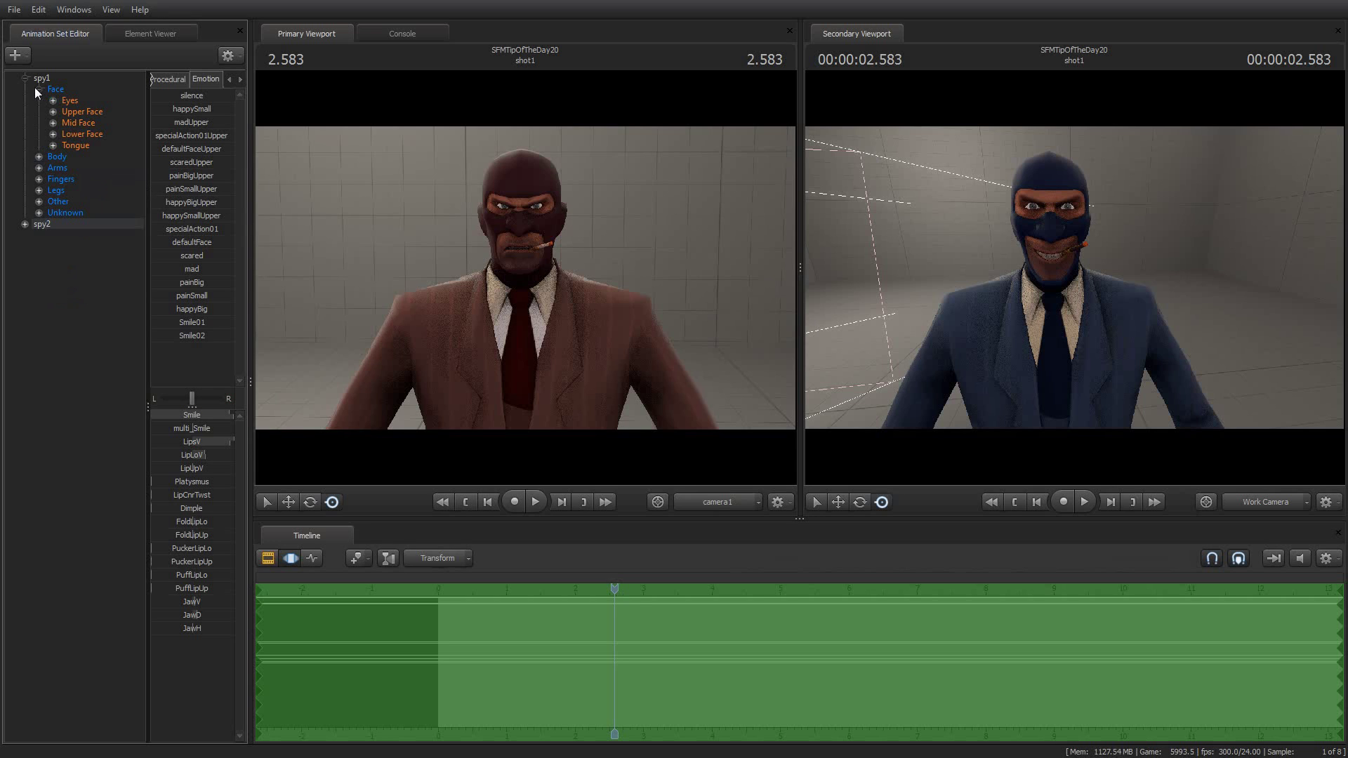
pyautogui.click(54, 133)
pyautogui.click(71, 133)
pyautogui.click(52, 134)
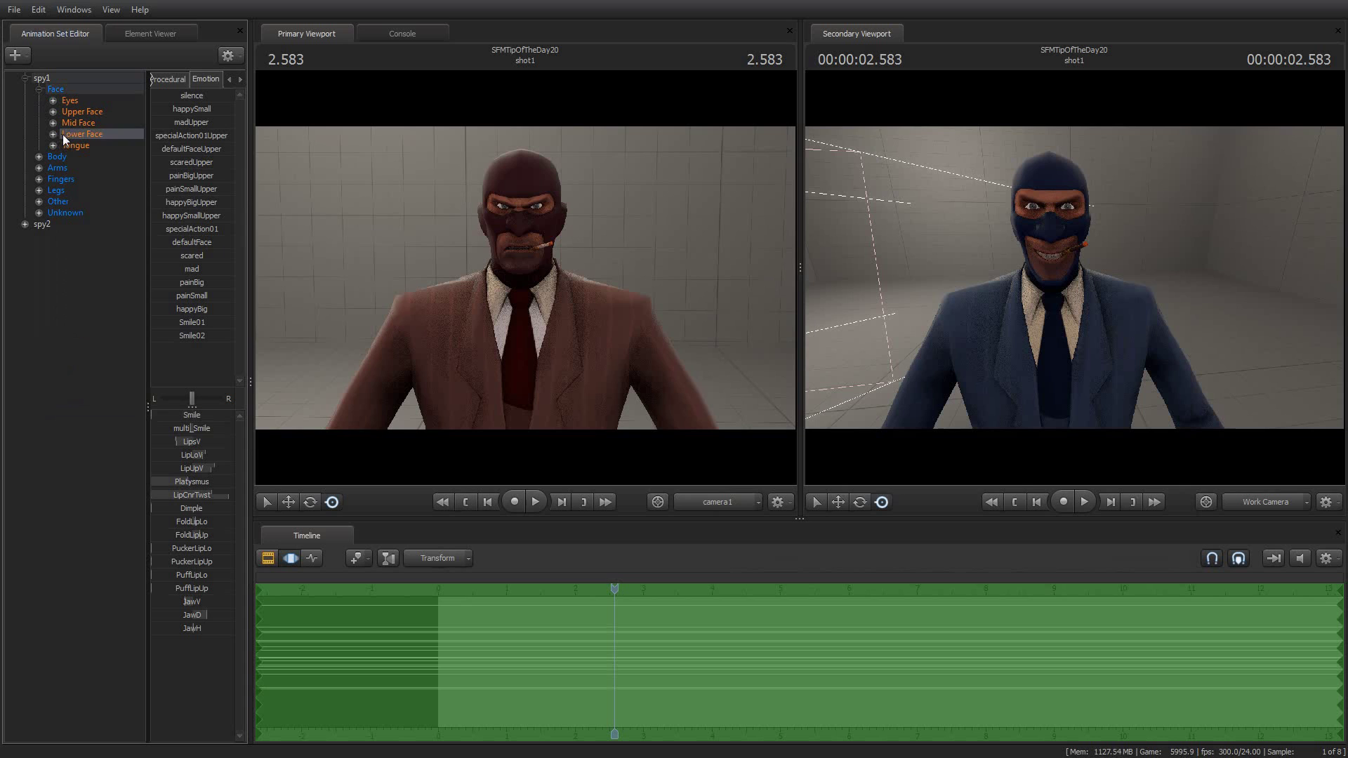
pyautogui.rightClick(63, 134)
pyautogui.click(111, 205)
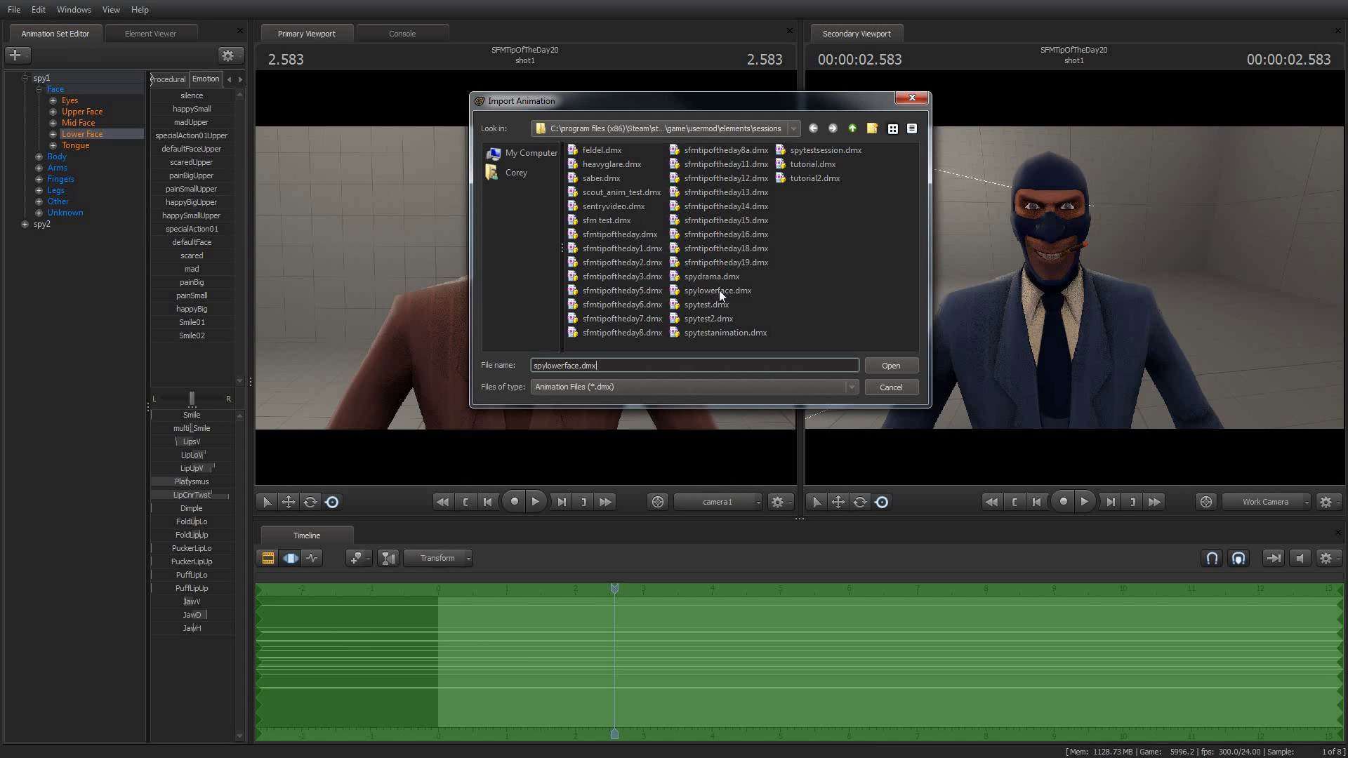
pyautogui.click(719, 289)
pyautogui.click(891, 365)
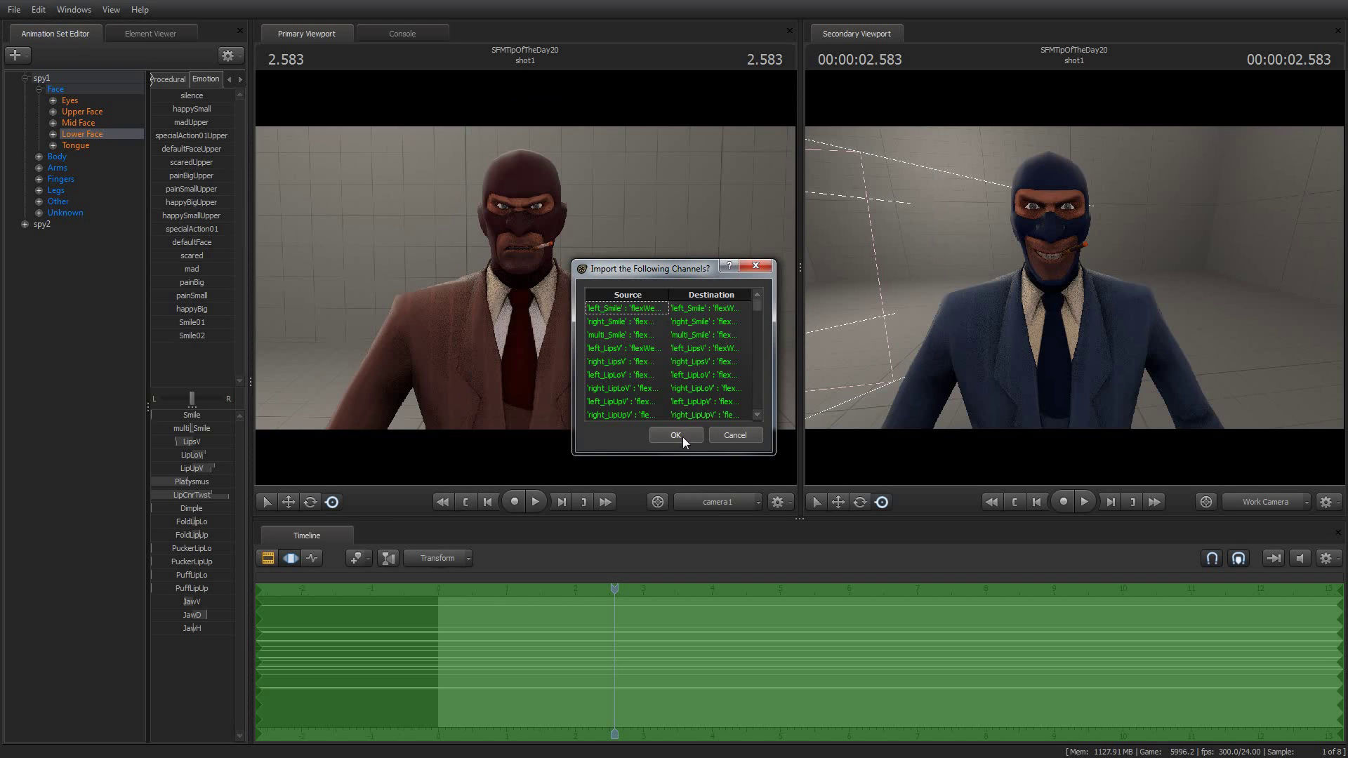
pyautogui.click(681, 436)
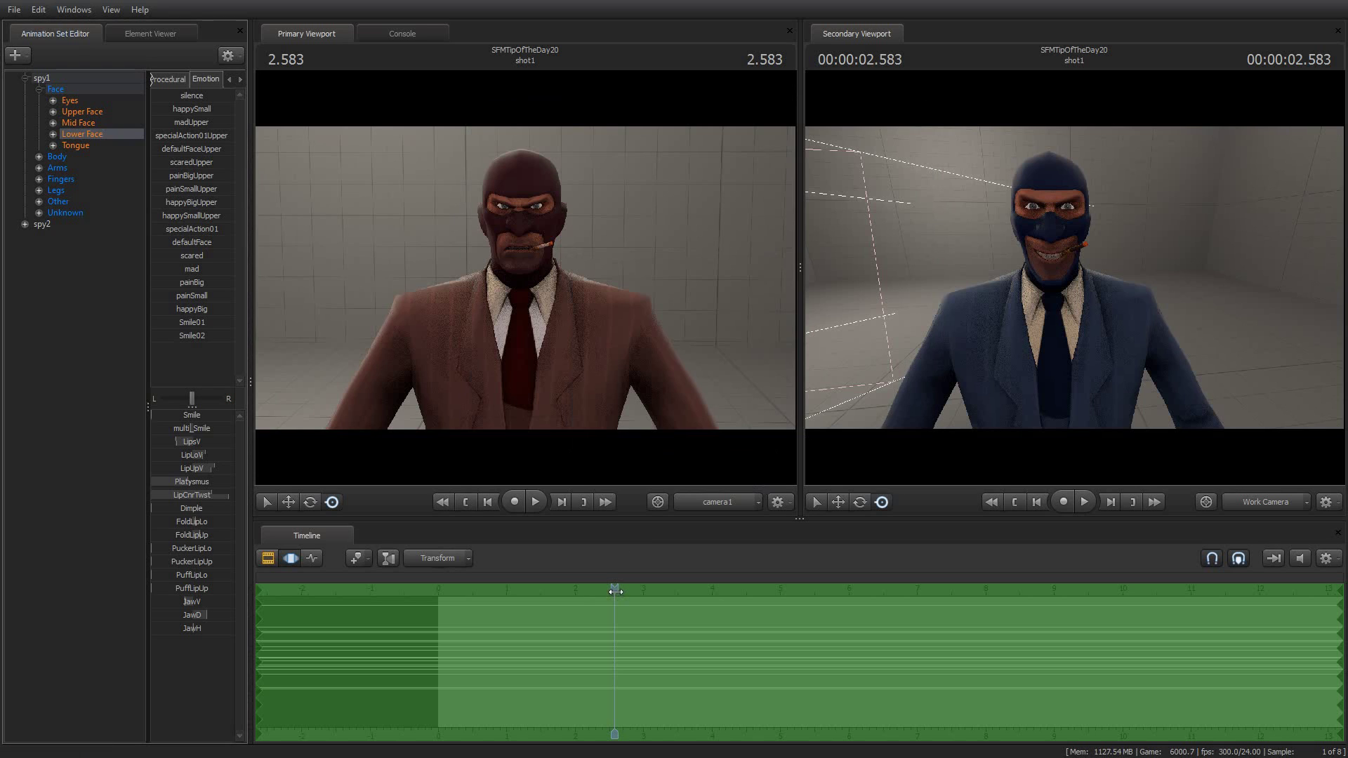
pyautogui.moveTo(616, 592)
pyautogui.mouseDown()
pyautogui.moveTo(662, 592)
pyautogui.moveTo(600, 597)
pyautogui.mouseUp()
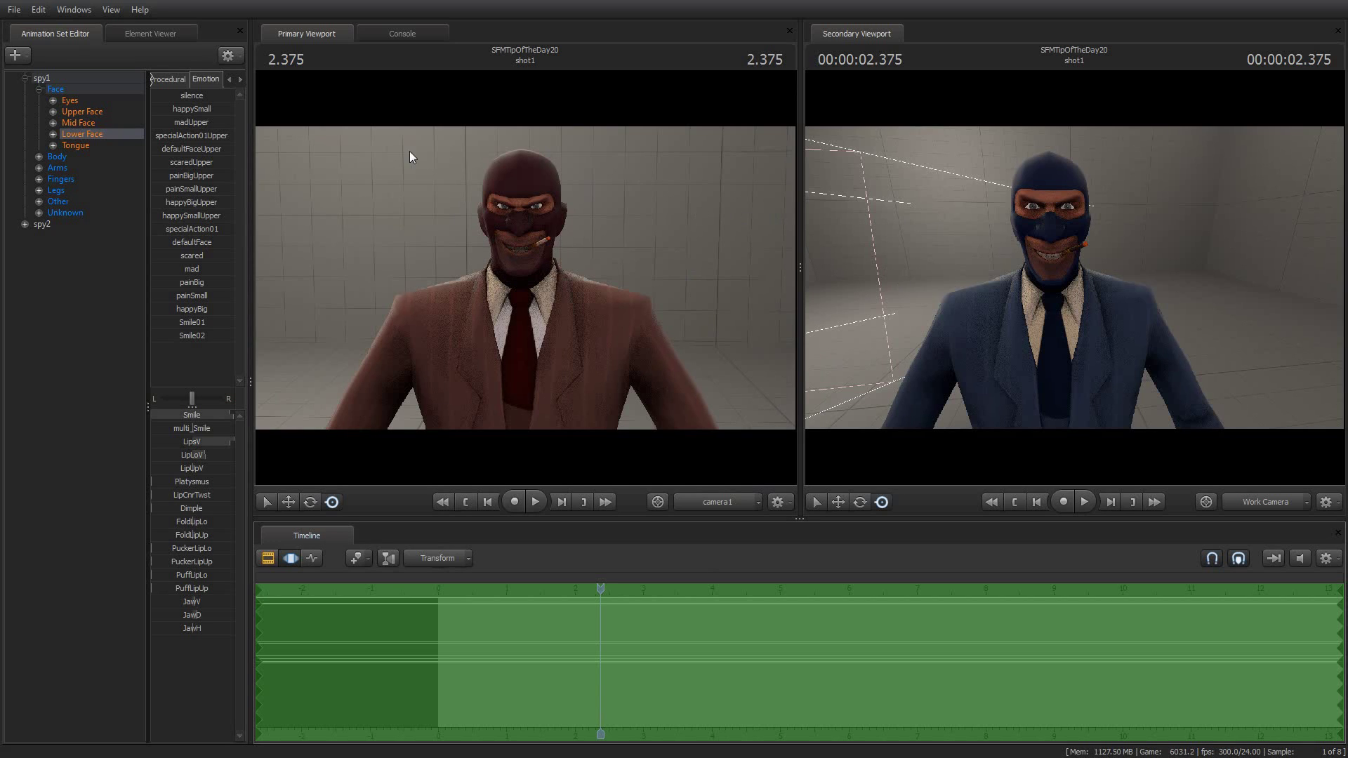
# Collapse spy1's Face group and expand its Legs group
pyautogui.click(38, 89)
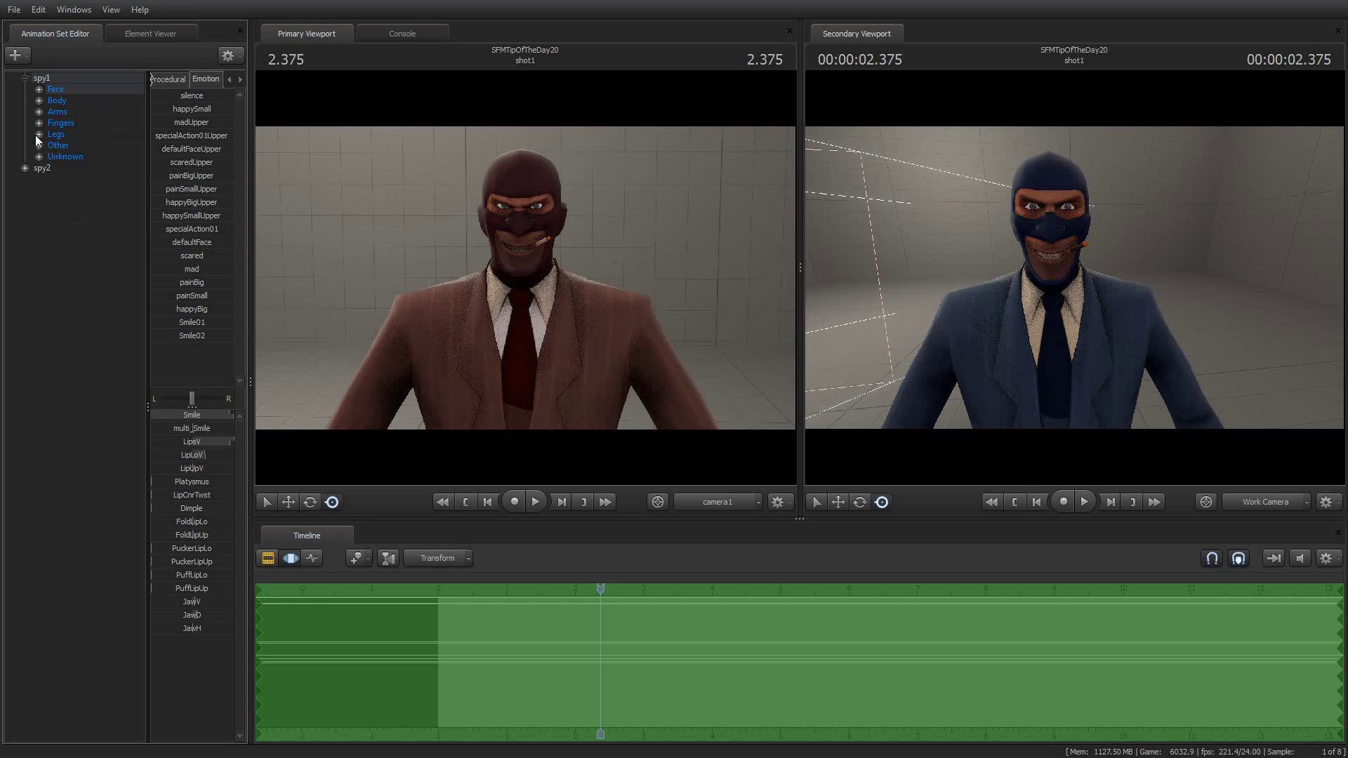
pyautogui.click(39, 134)
pyautogui.rightClick(73, 146)
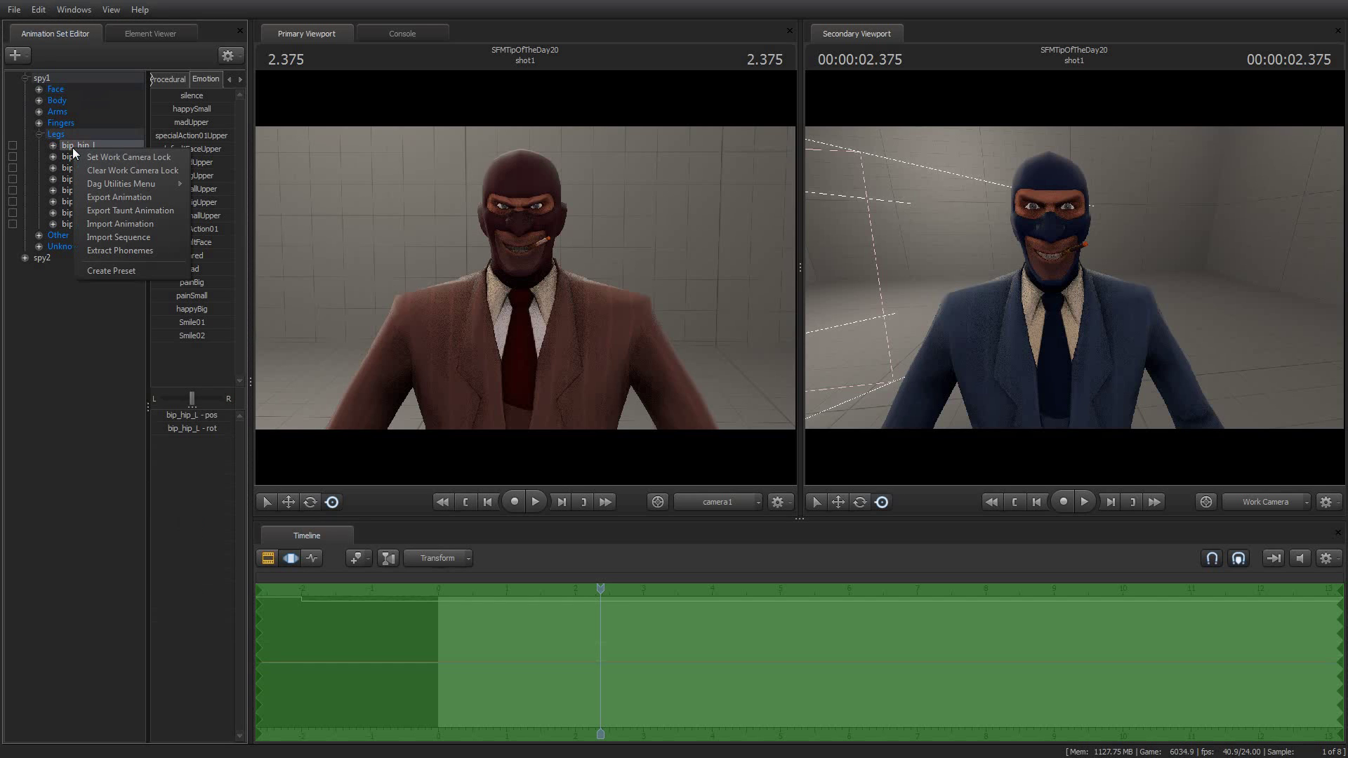
pyautogui.click(37, 134)
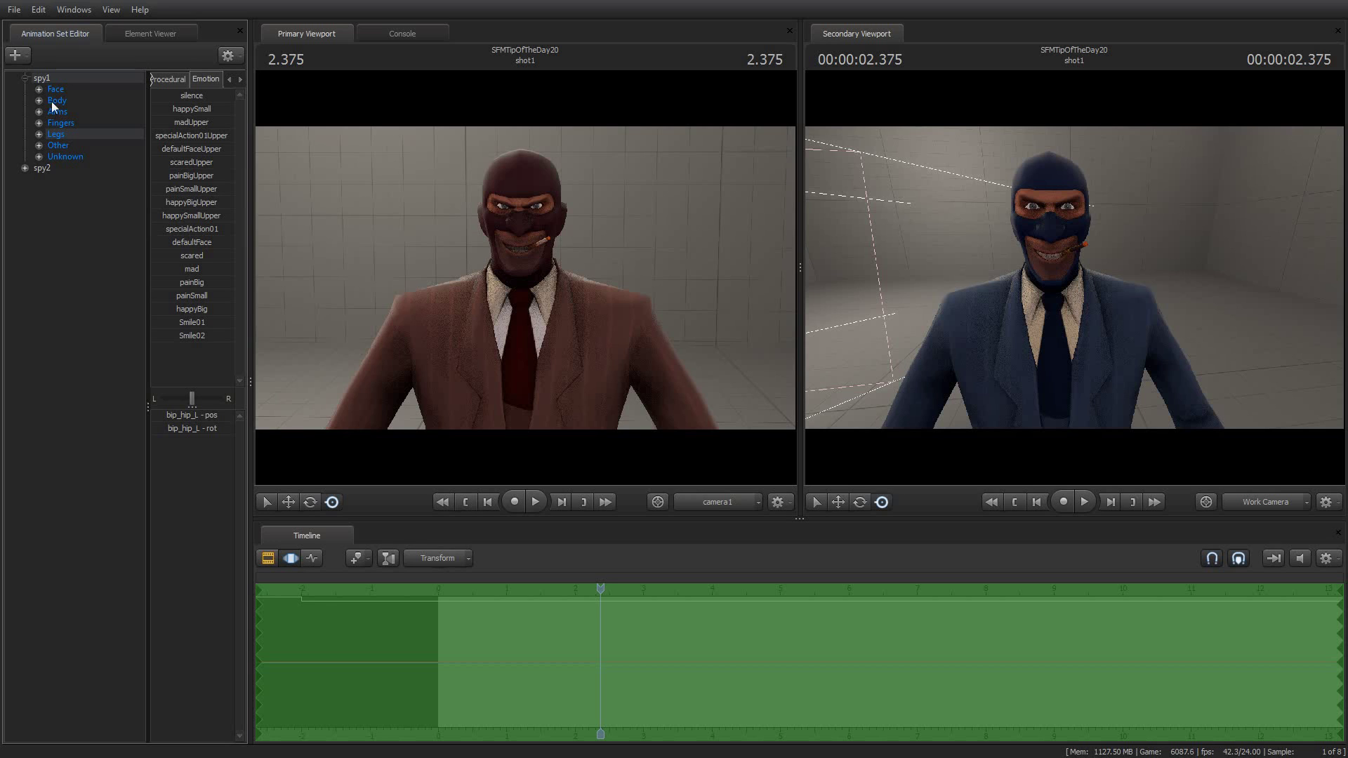
# Attach the rig_biped_simple rig to spy1
pyautogui.click(24, 78)
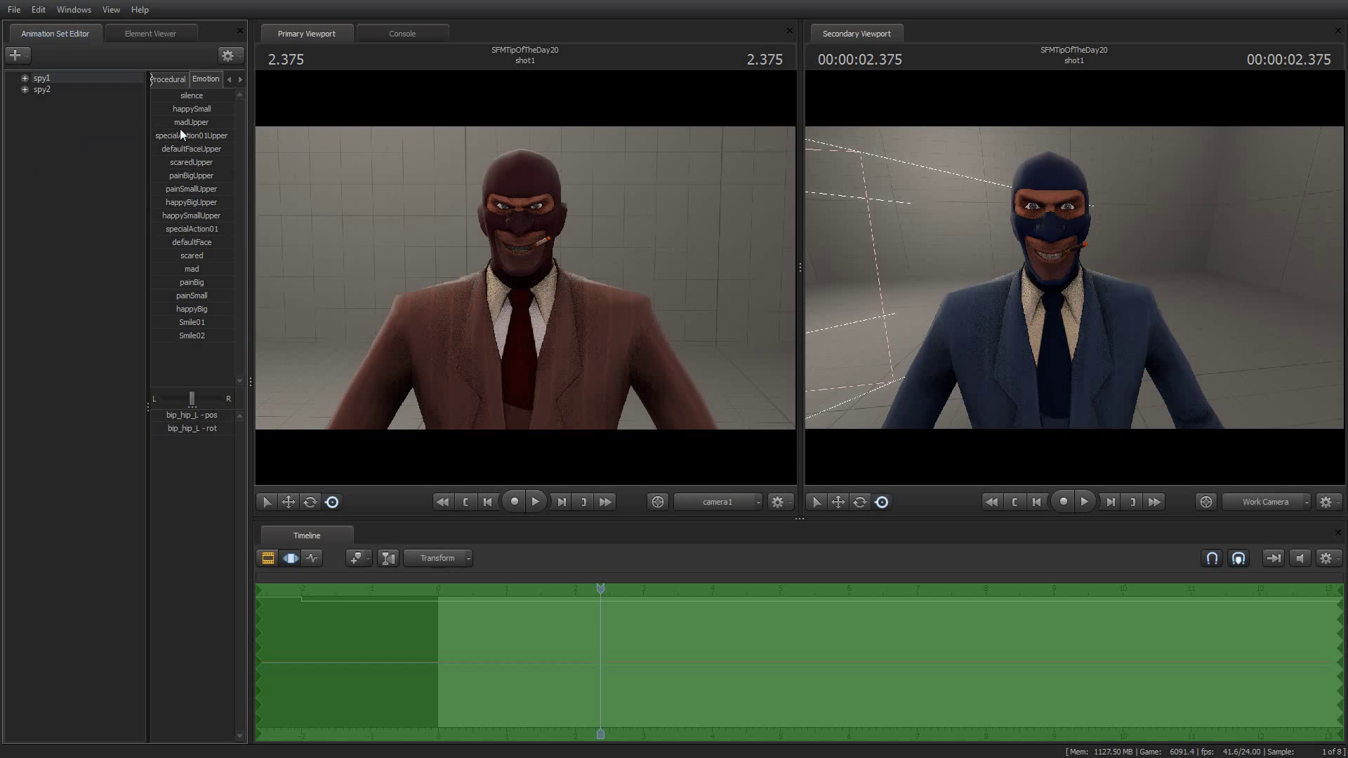
pyautogui.rightClick(44, 79)
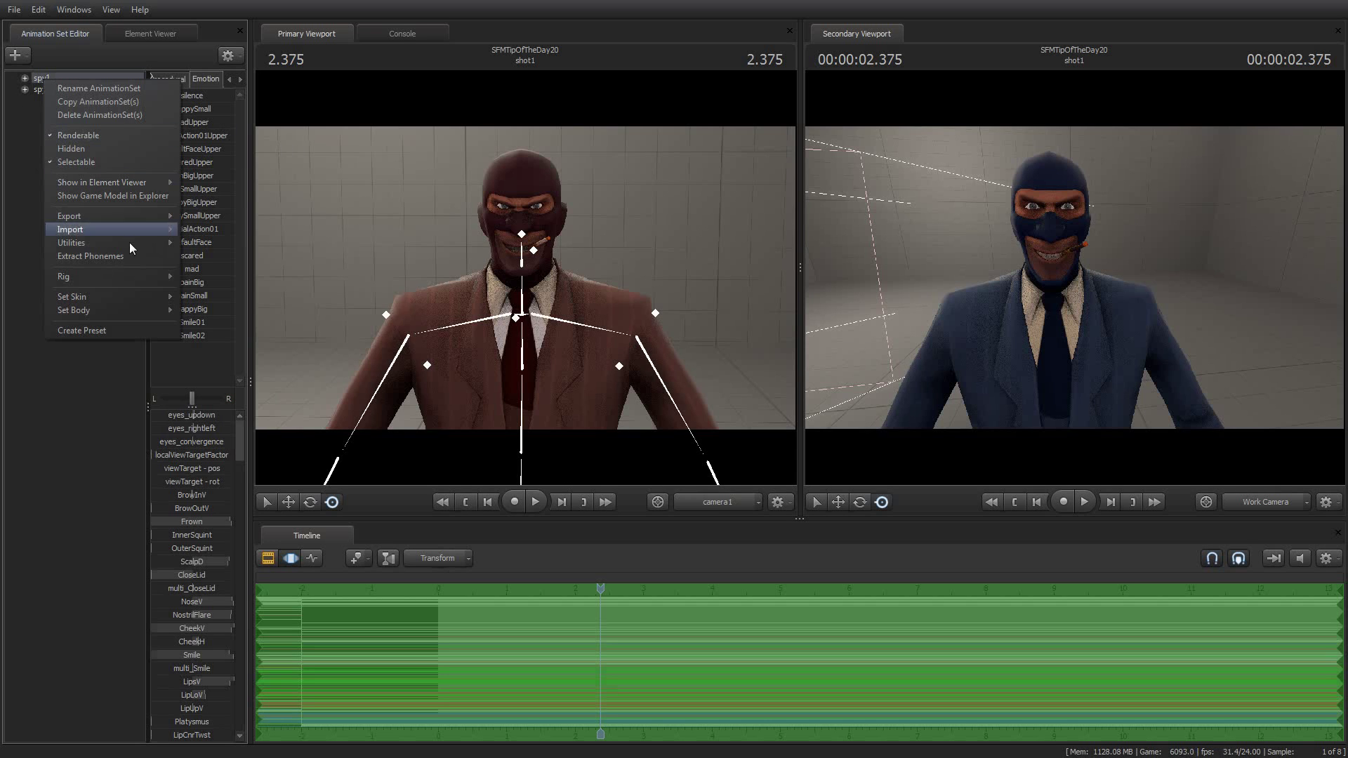
pyautogui.moveTo(127, 278)
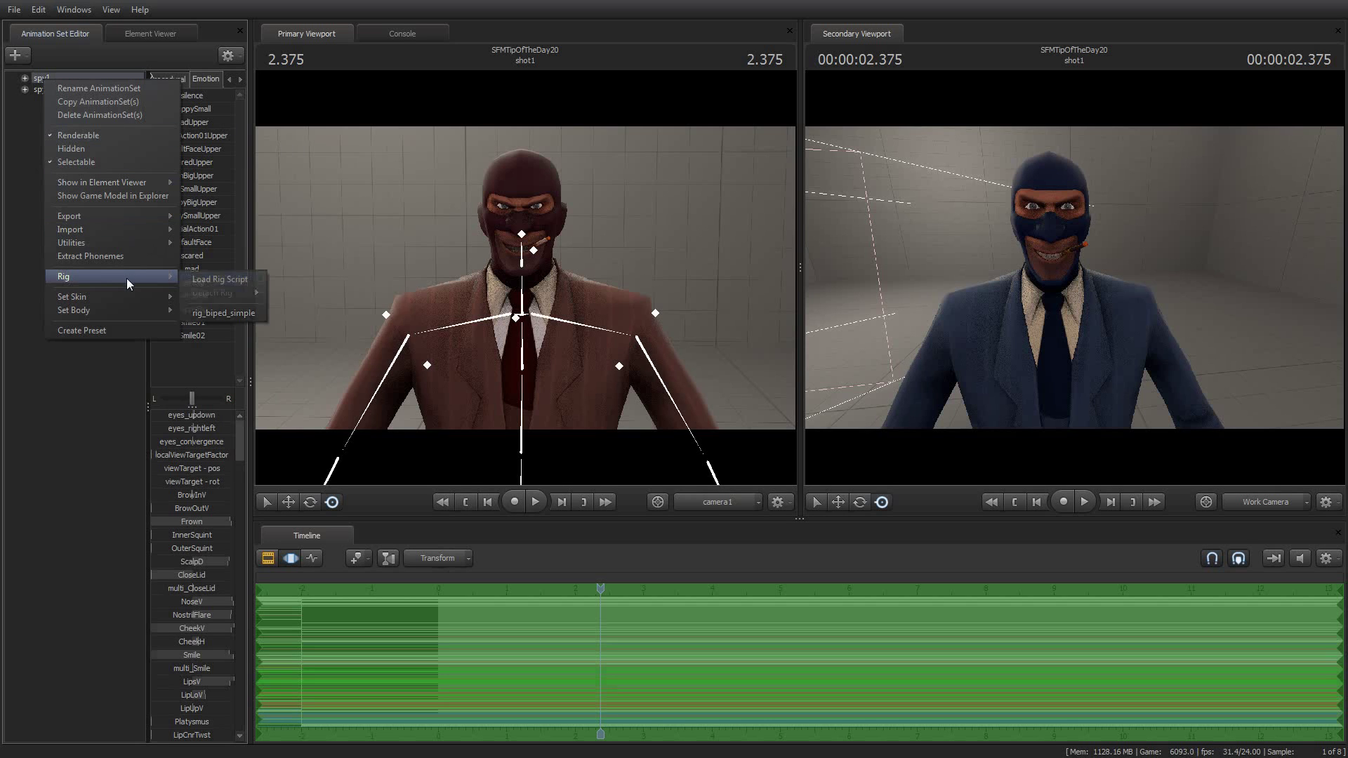
pyautogui.click(220, 313)
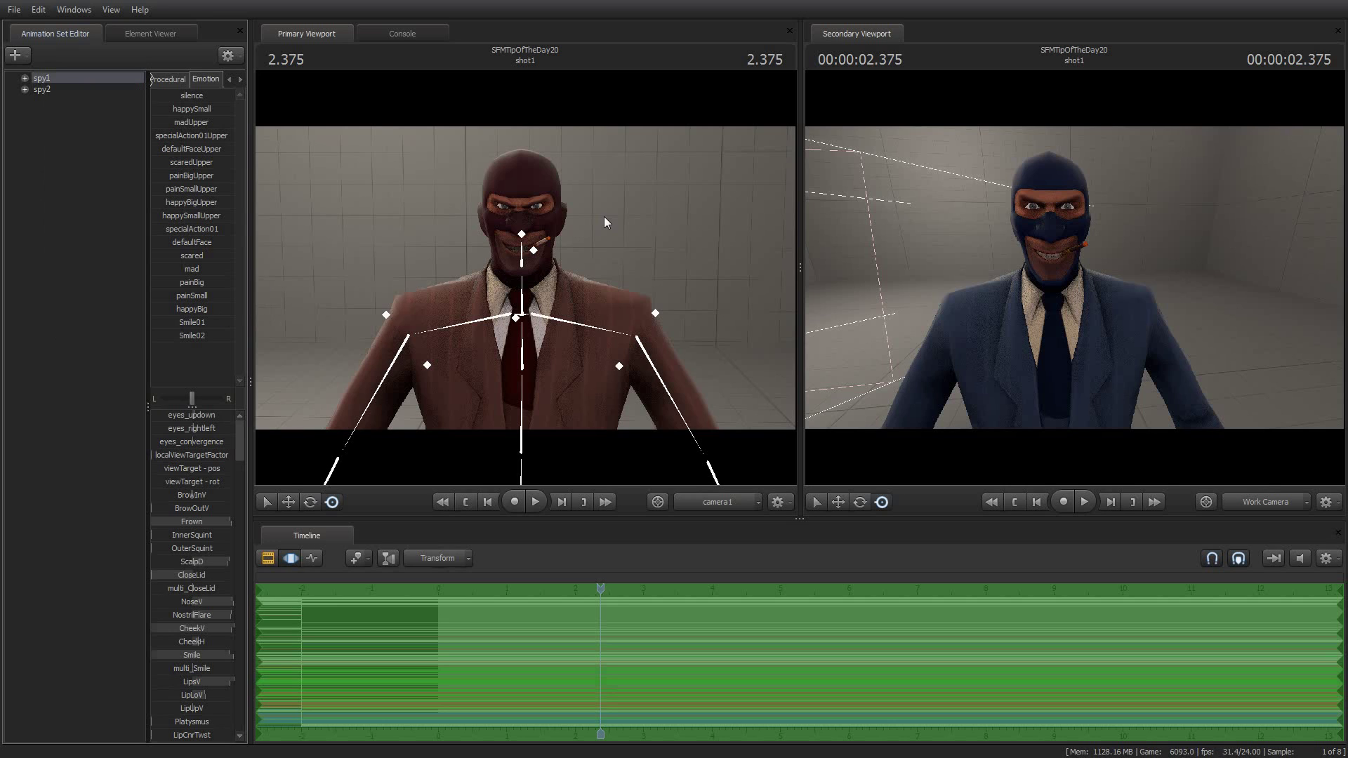
# Check that Export/Import Animation are greyed out for the Face and RigBody groups
pyautogui.click(24, 78)
pyautogui.click(60, 89)
pyautogui.rightClick(60, 88)
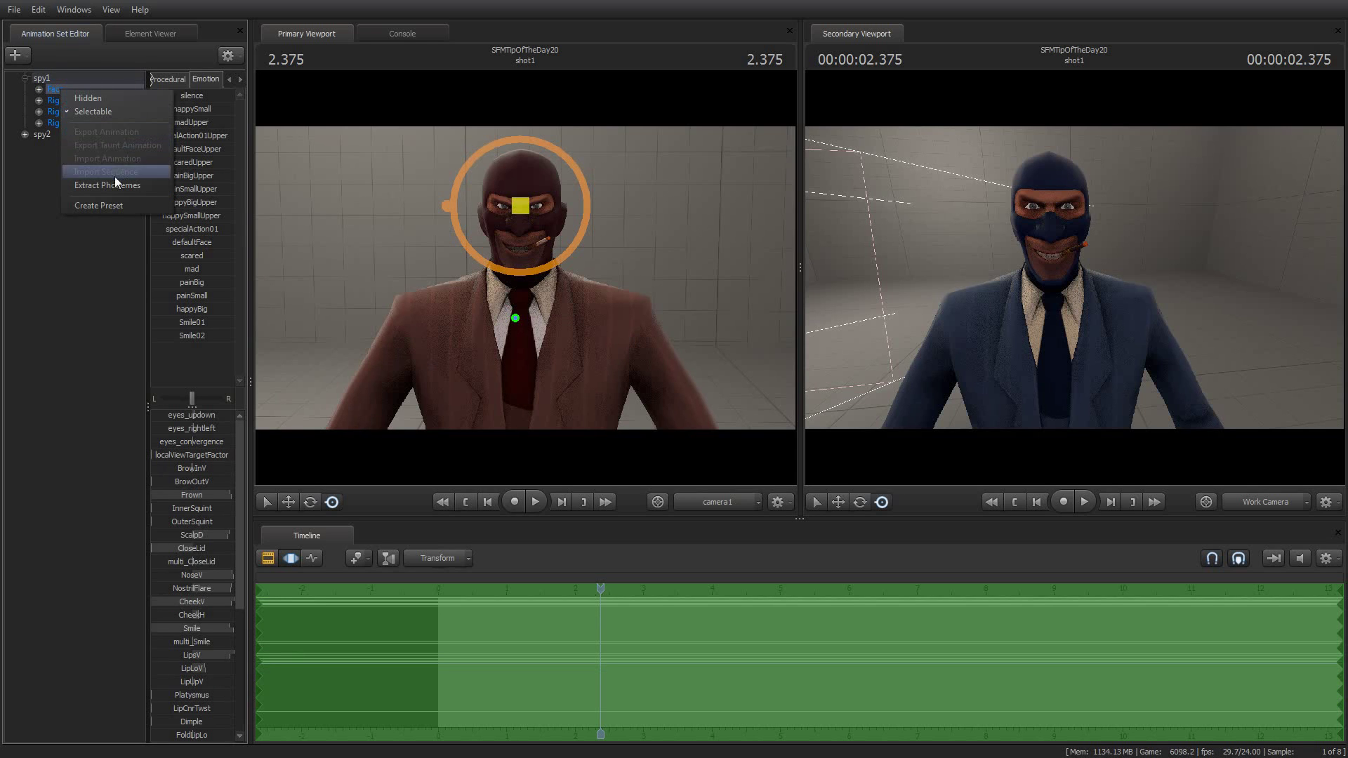
pyautogui.click(20, 239)
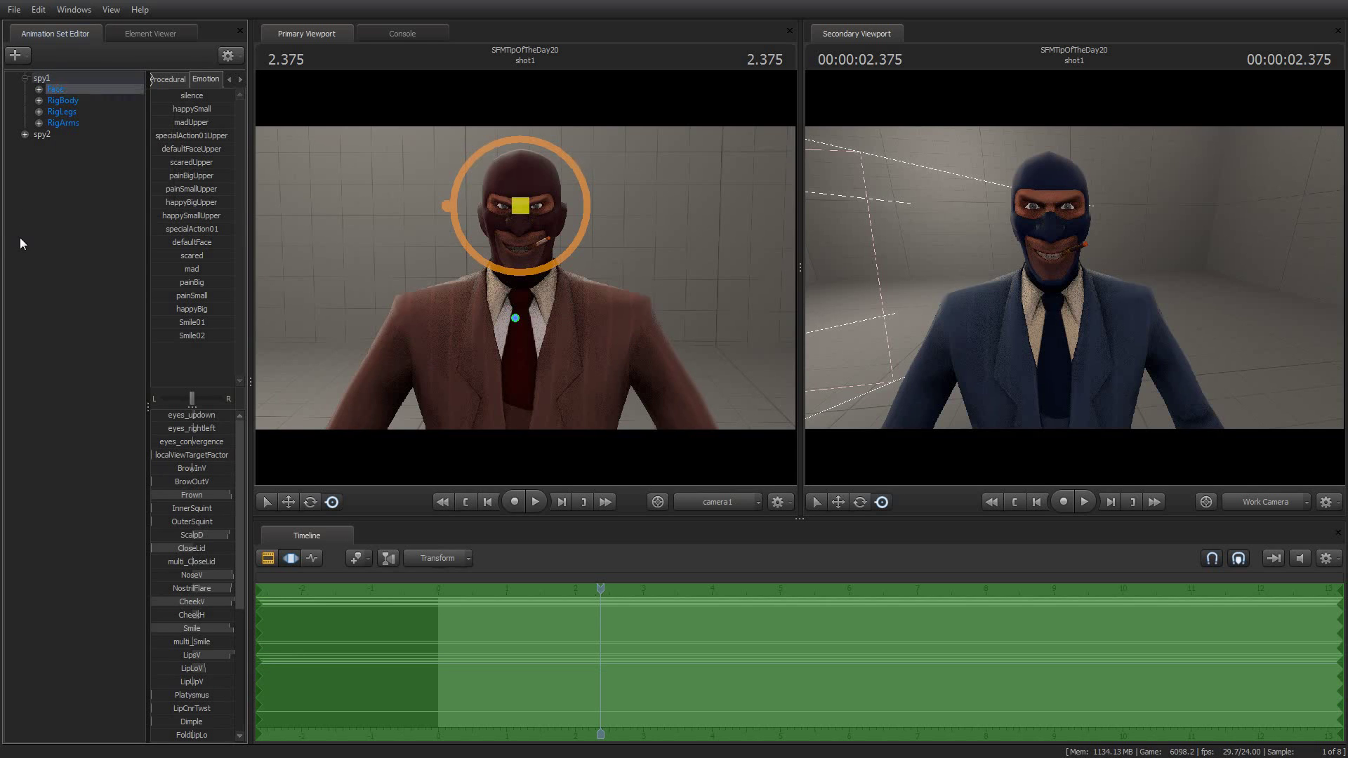
pyautogui.click(62, 100)
pyautogui.rightClick(63, 99)
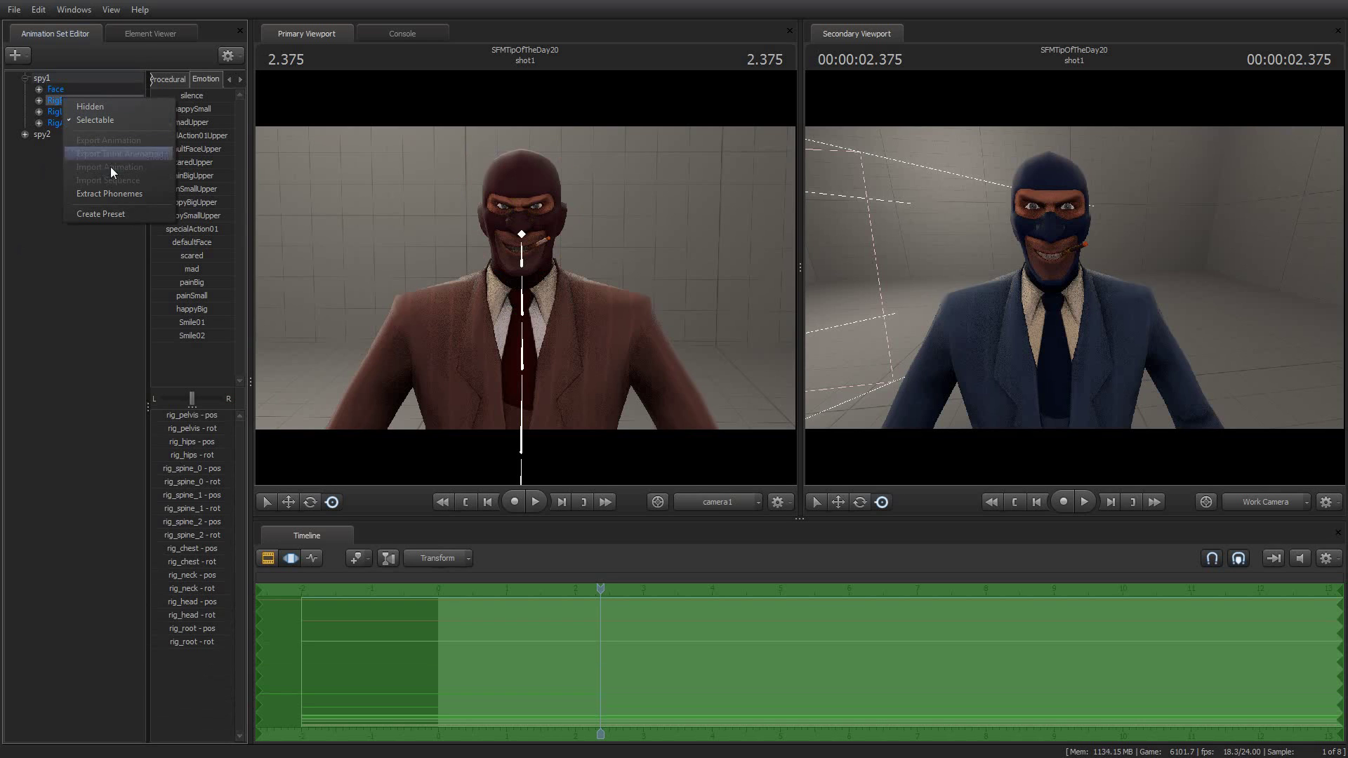
pyautogui.click(54, 245)
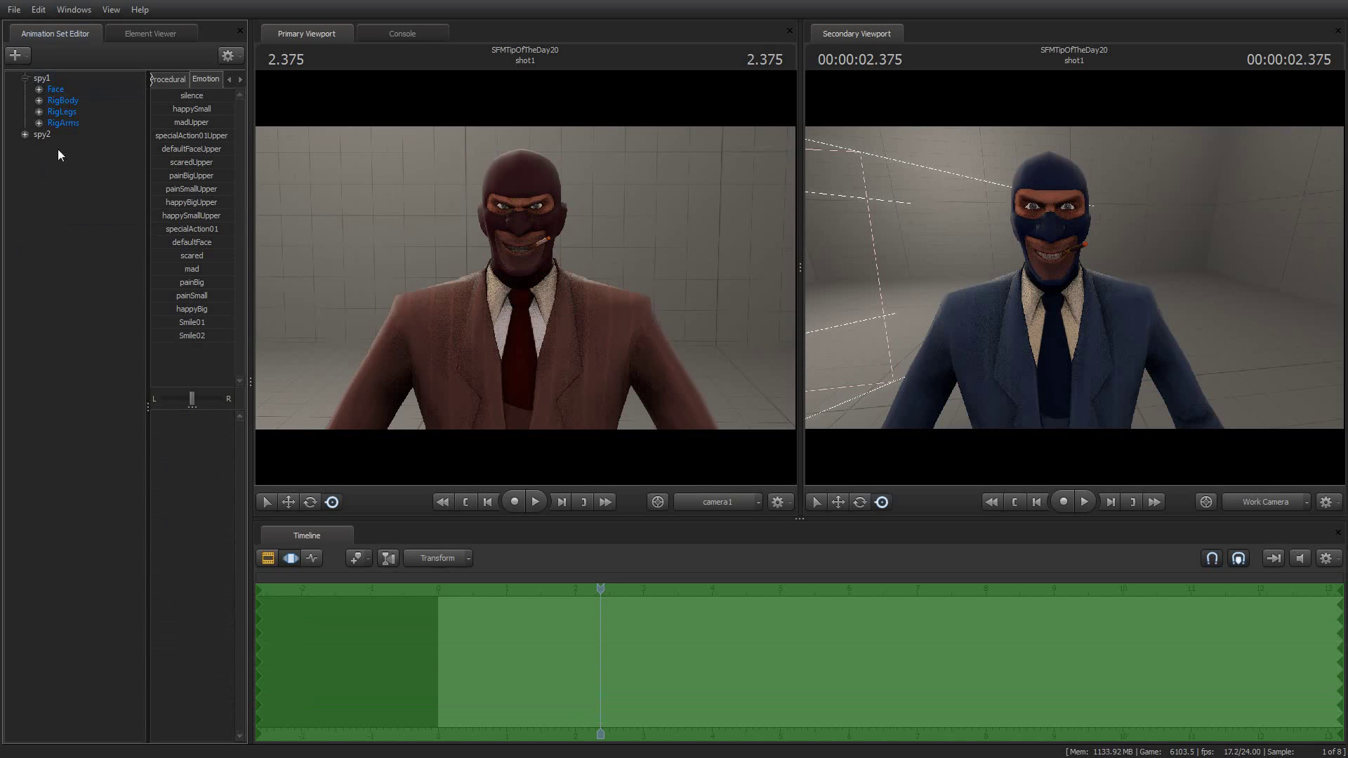
# Expand RigLegs > LeftLeg to confirm rig_knee_L cannot export or import animation, then collapse them
pyautogui.click(55, 111)
pyautogui.click(38, 111)
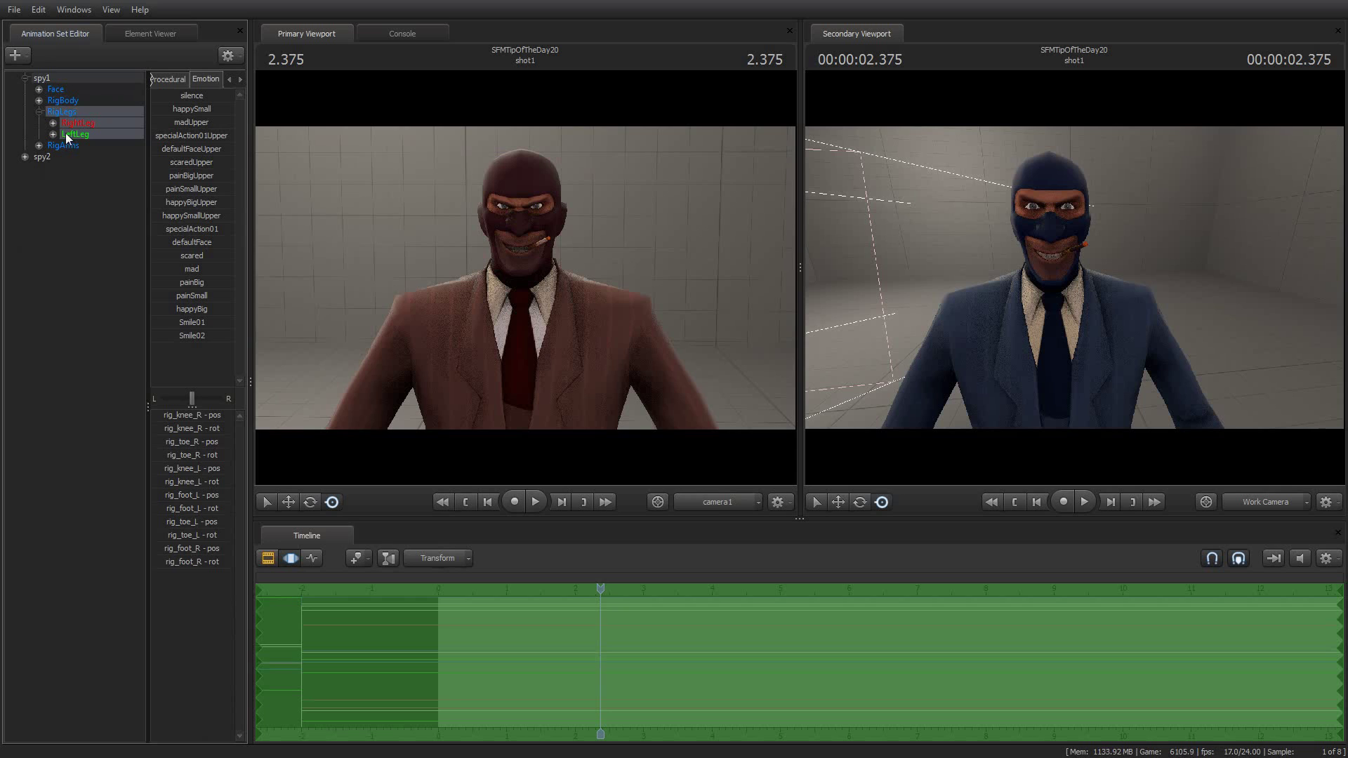
pyautogui.click(69, 134)
pyautogui.click(53, 134)
pyautogui.rightClick(83, 147)
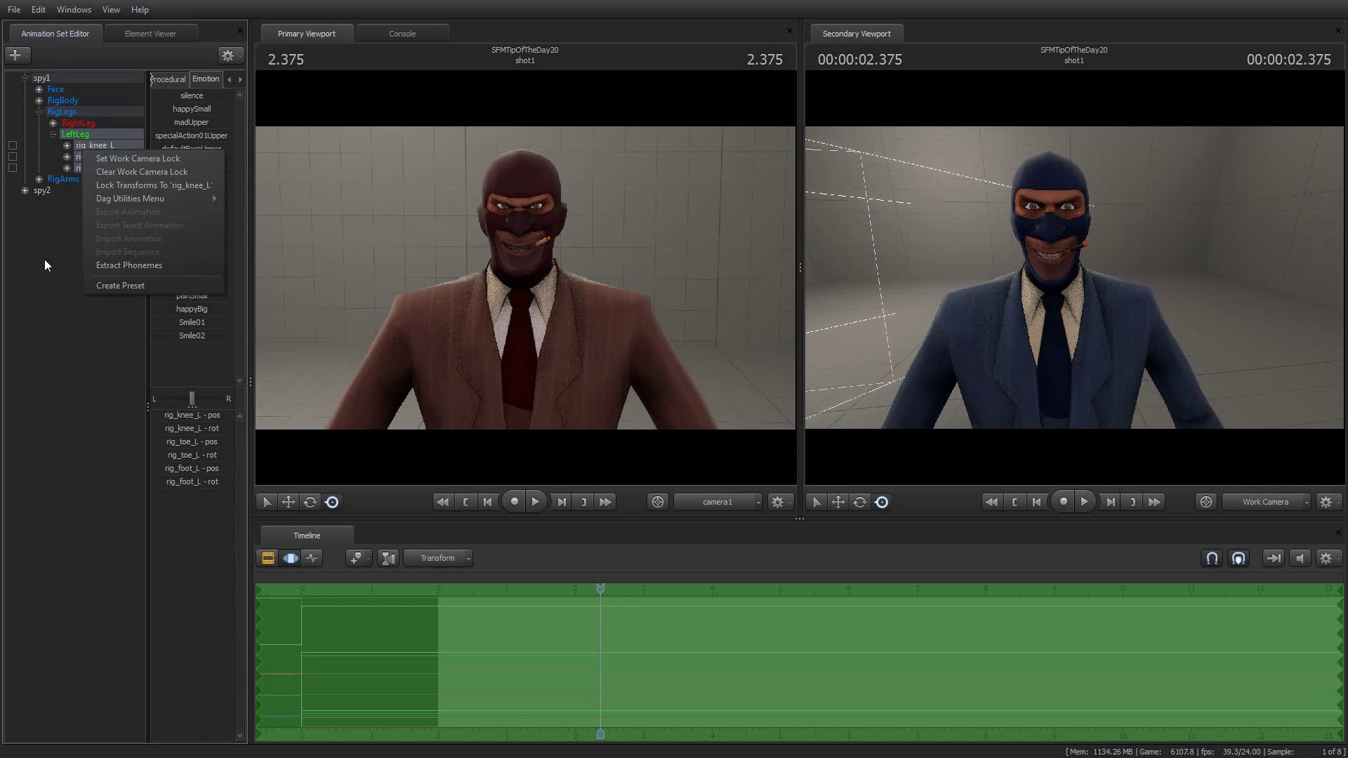
pyautogui.click(44, 260)
pyautogui.click(53, 134)
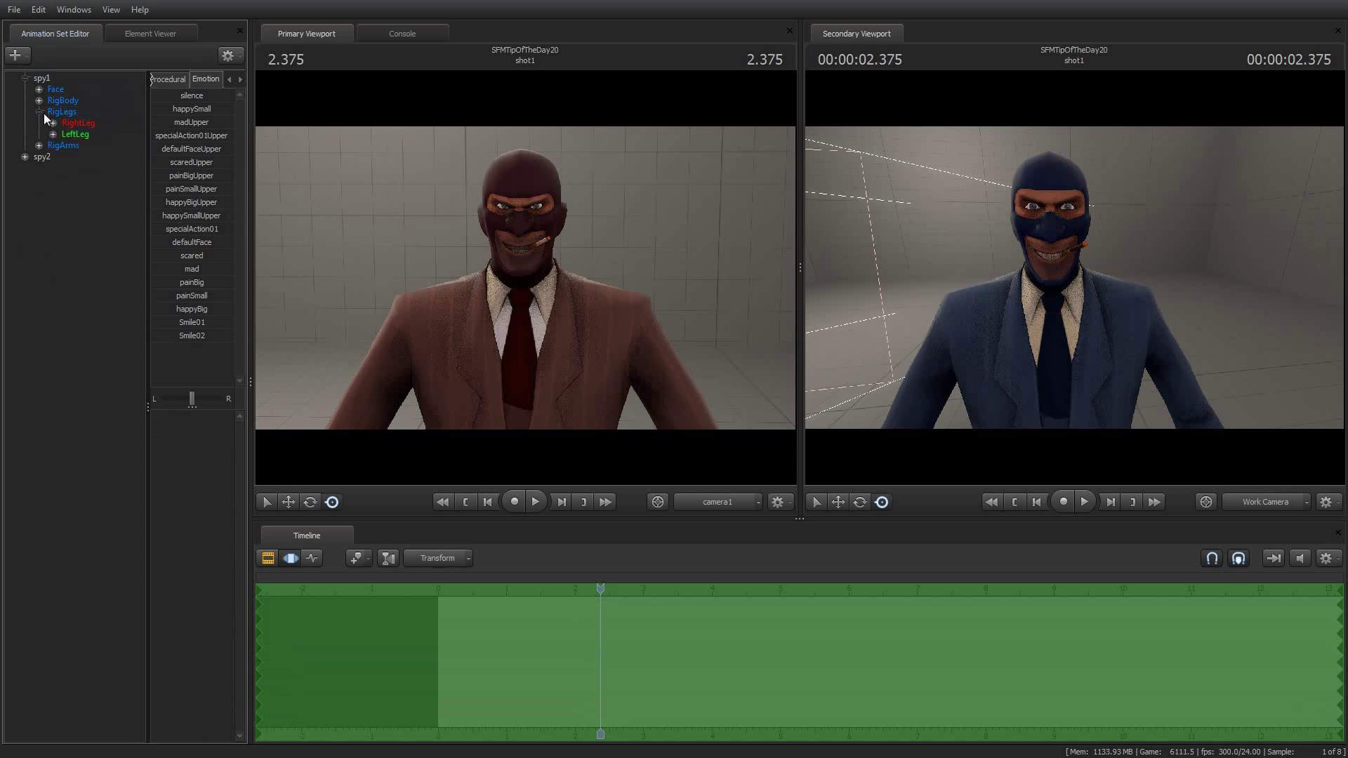
pyautogui.click(40, 112)
pyautogui.rightClick(35, 74)
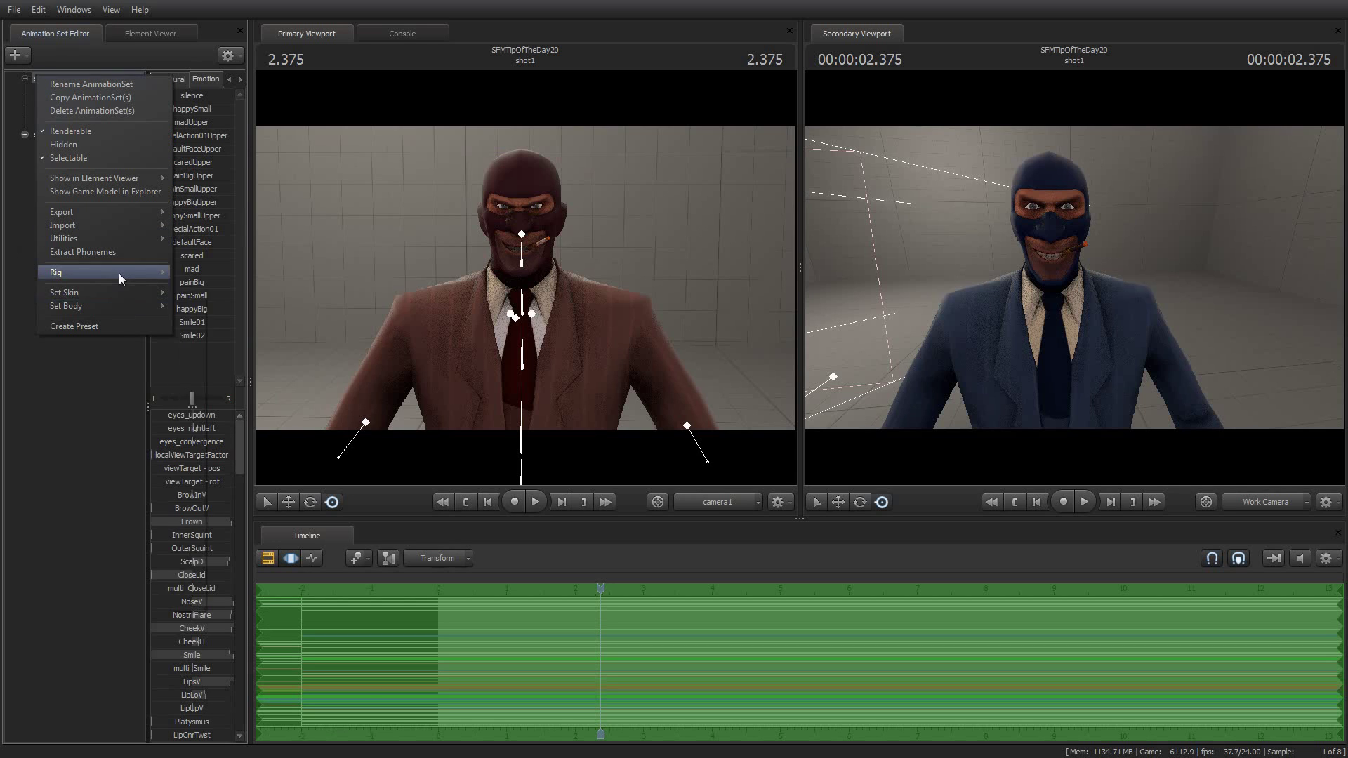
# Detach all rigs from spy1 with Rig > Detach Rig > Detach All
pyautogui.moveTo(119, 273)
pyautogui.moveTo(208, 289)
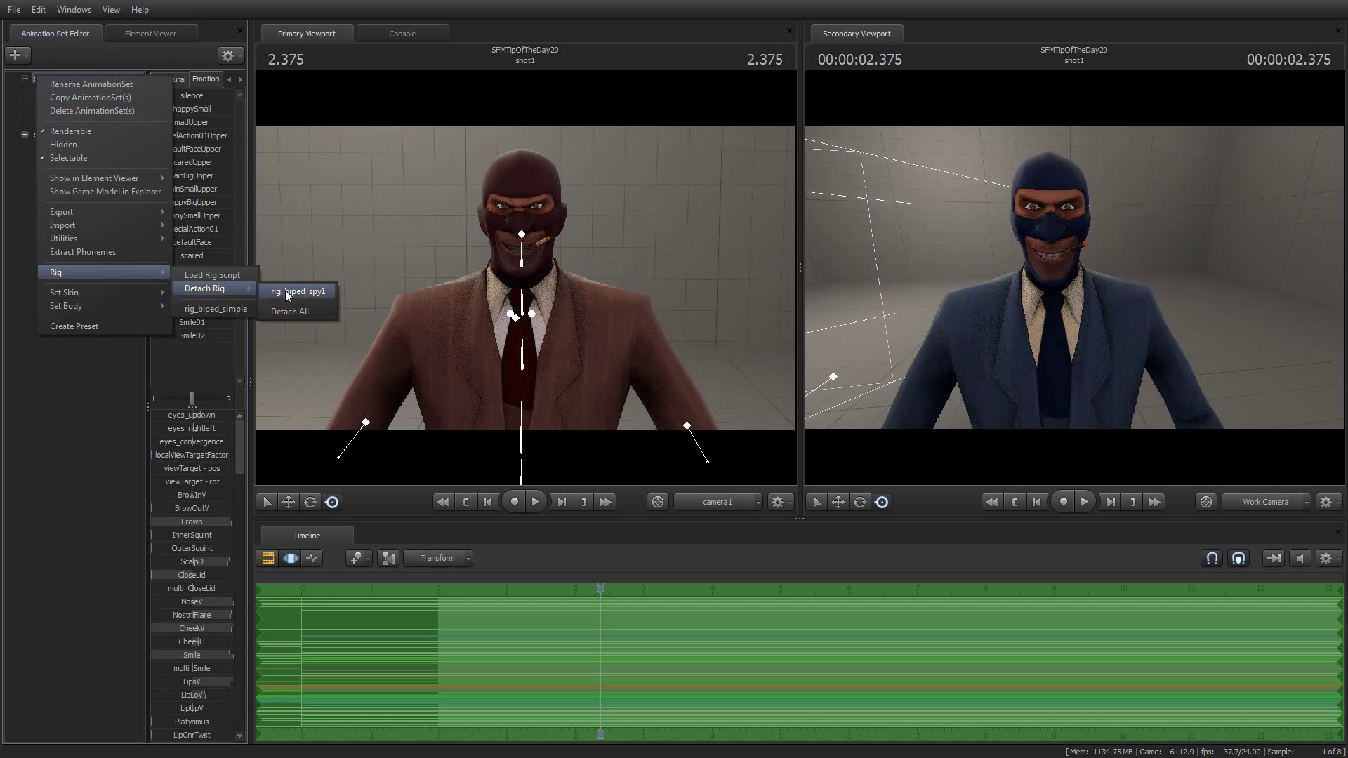
pyautogui.click(288, 311)
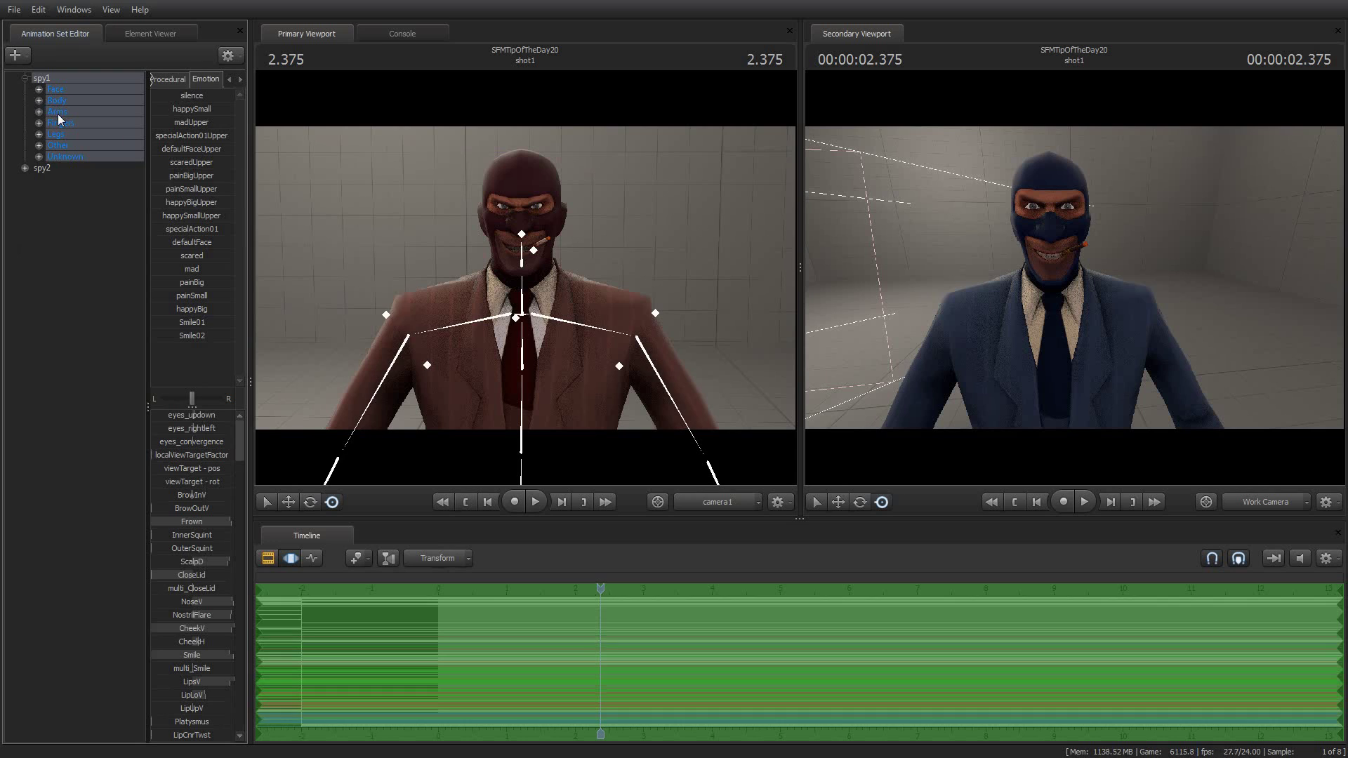
# Confirm the Arms group offers Export/Import Animation again, then shift the camera view
pyautogui.click(60, 112)
pyautogui.rightClick(62, 112)
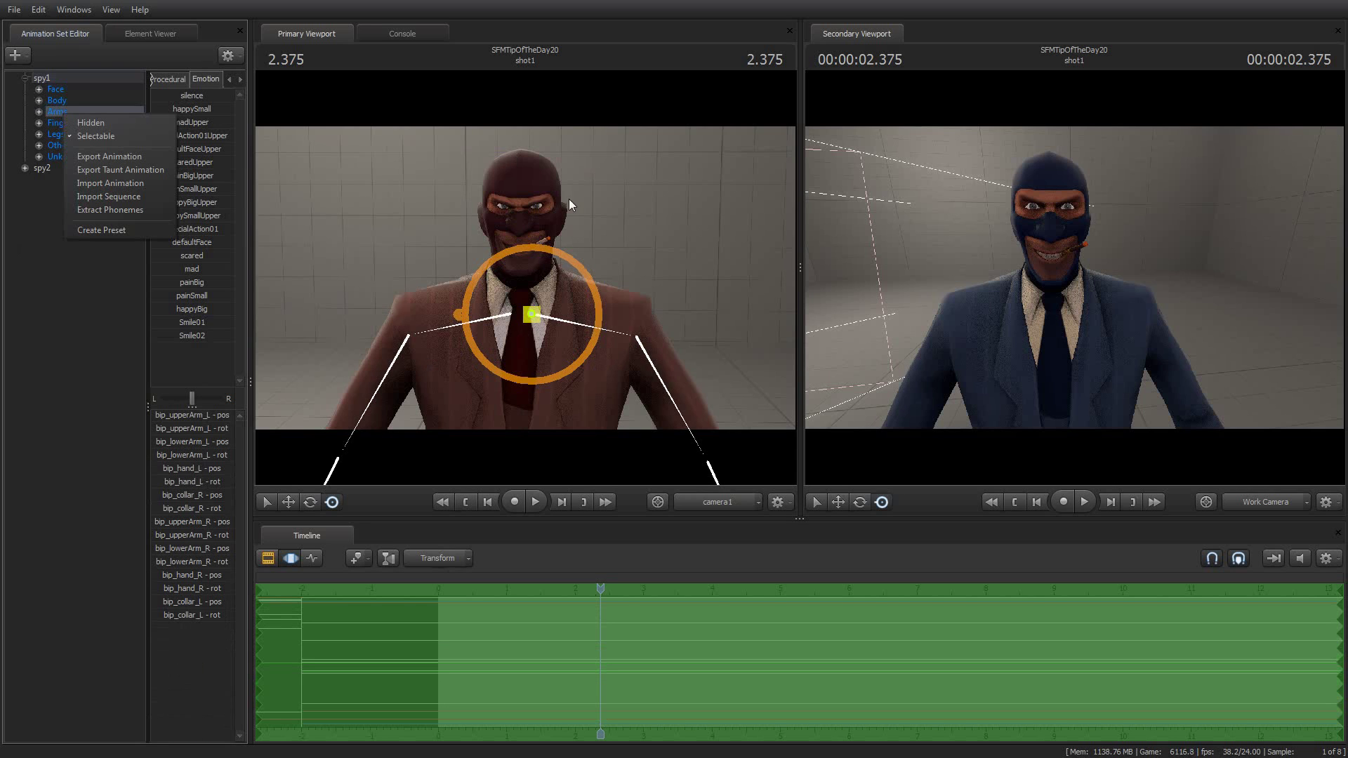
pyautogui.click(680, 215)
pyautogui.moveTo(680, 215); pyautogui.dragTo(527, 282)
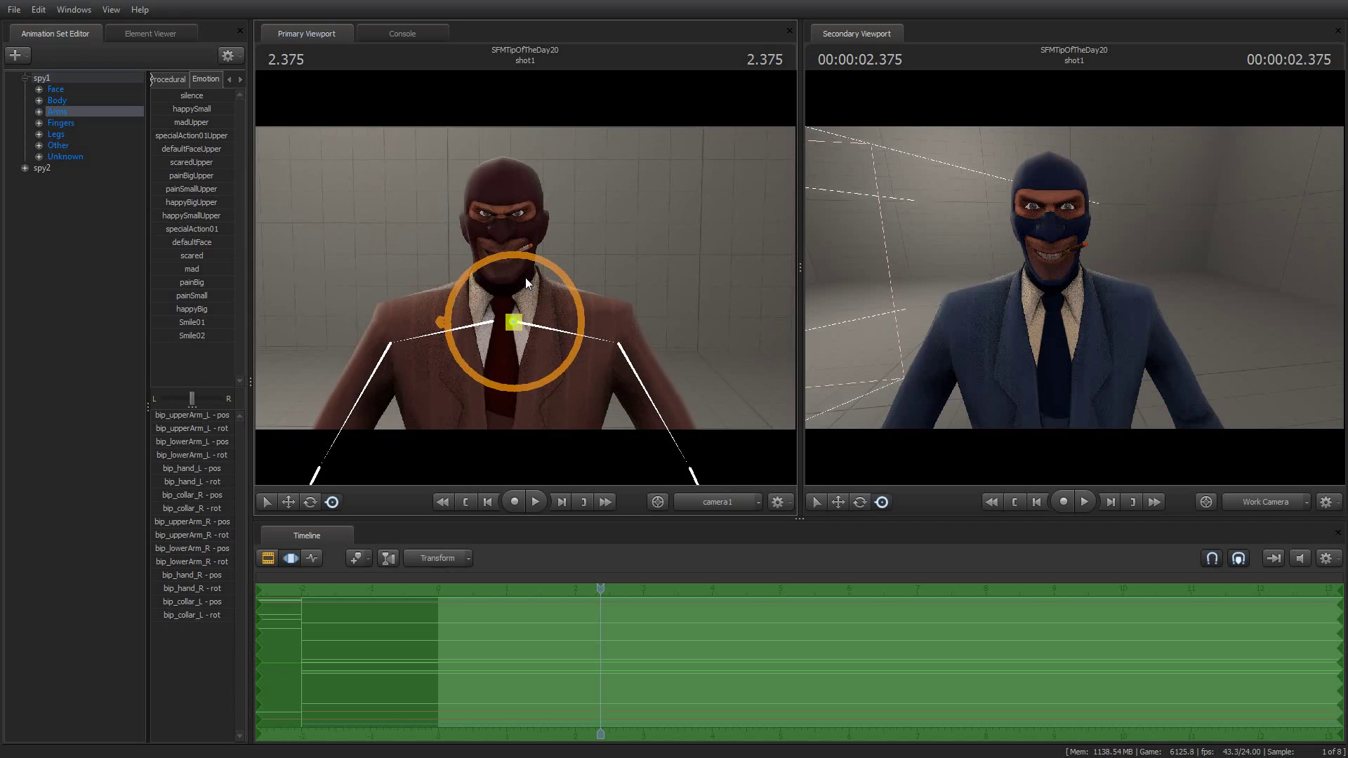